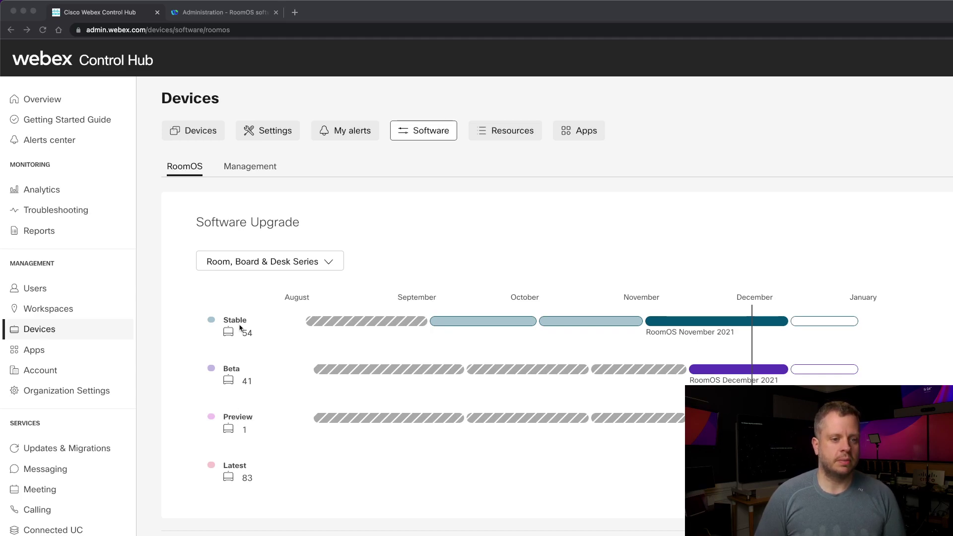
scroll(396, 491, down, 10)
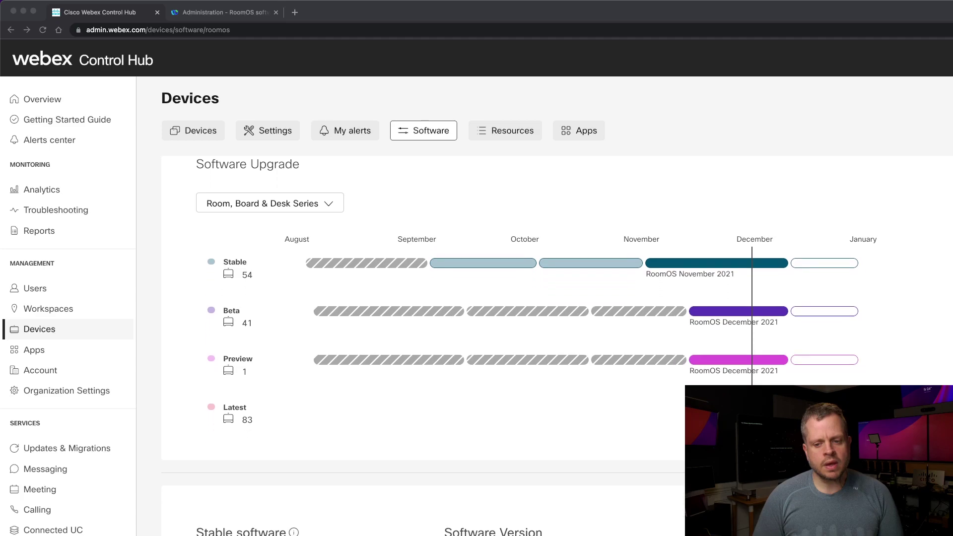
scroll(545, 343, up, 3)
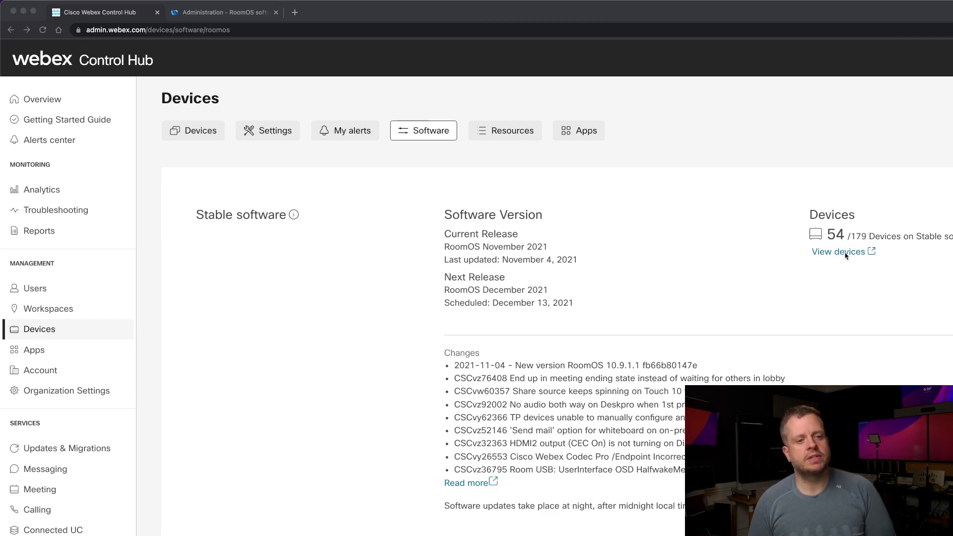
scroll(701, 299, down, 3)
scroll(684, 430, down, 2)
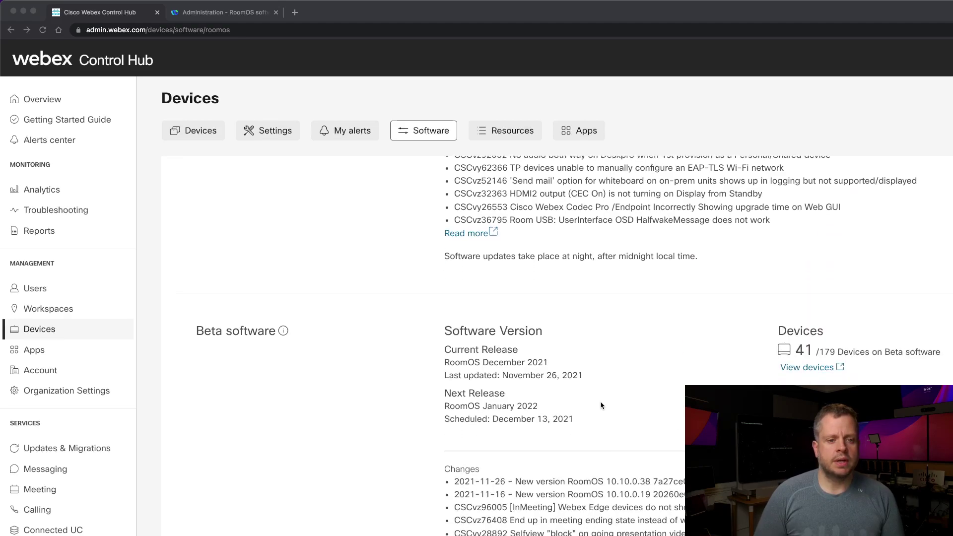
scroll(539, 401, down, 2)
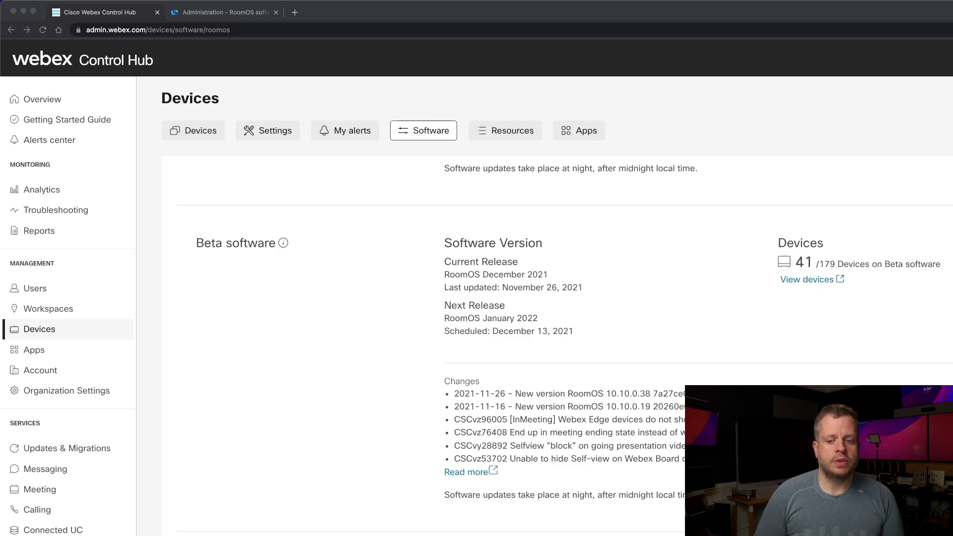
scroll(466, 526, down, 1)
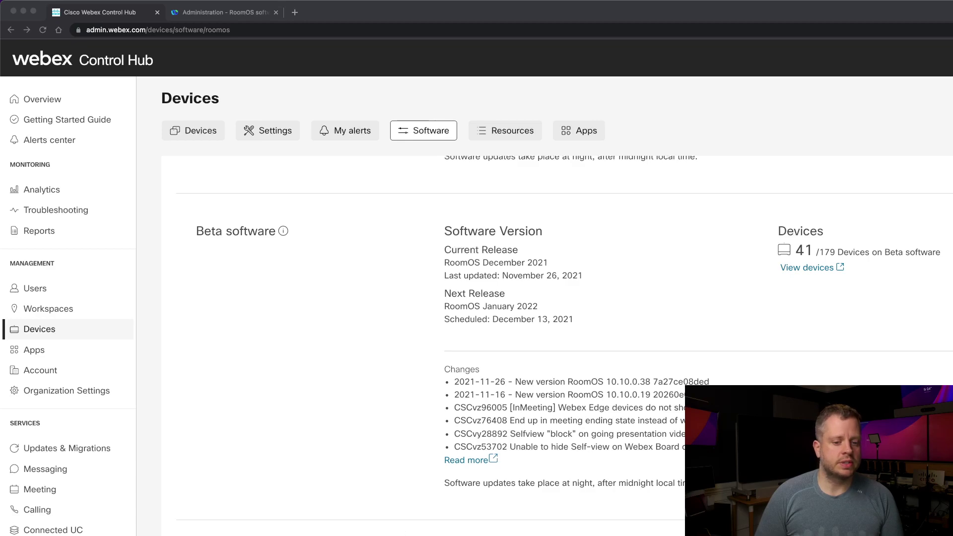
scroll(593, 511, up, 5)
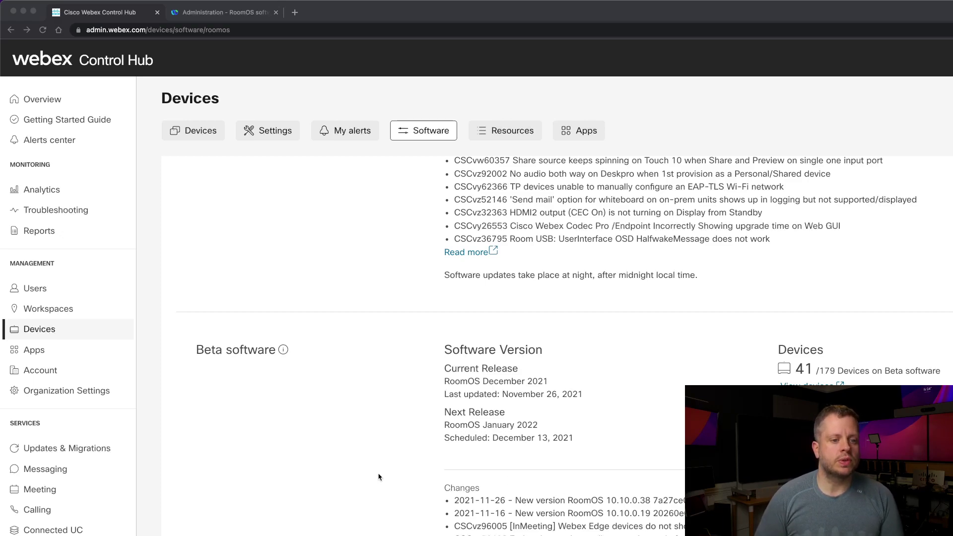
scroll(618, 483, down, 3)
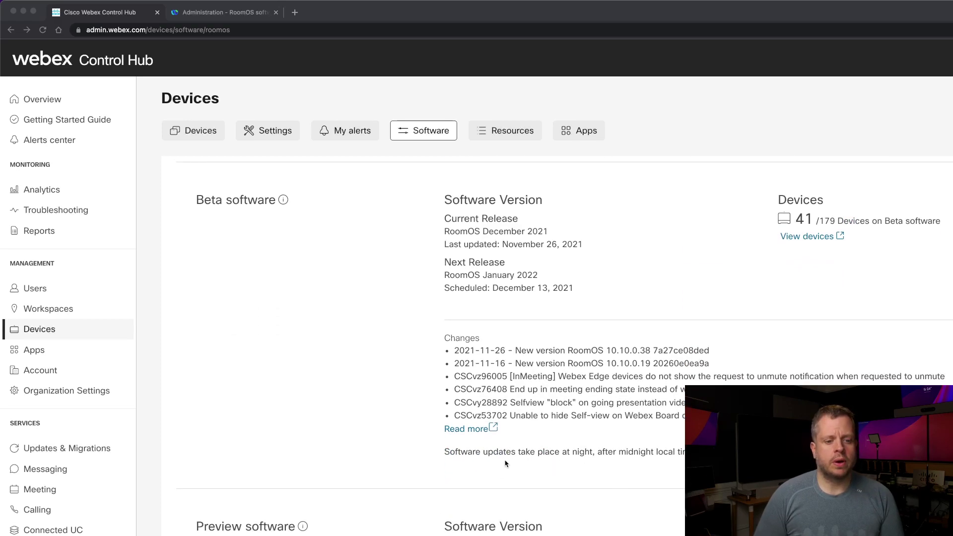
scroll(503, 464, up, 4)
scroll(502, 463, up, 10)
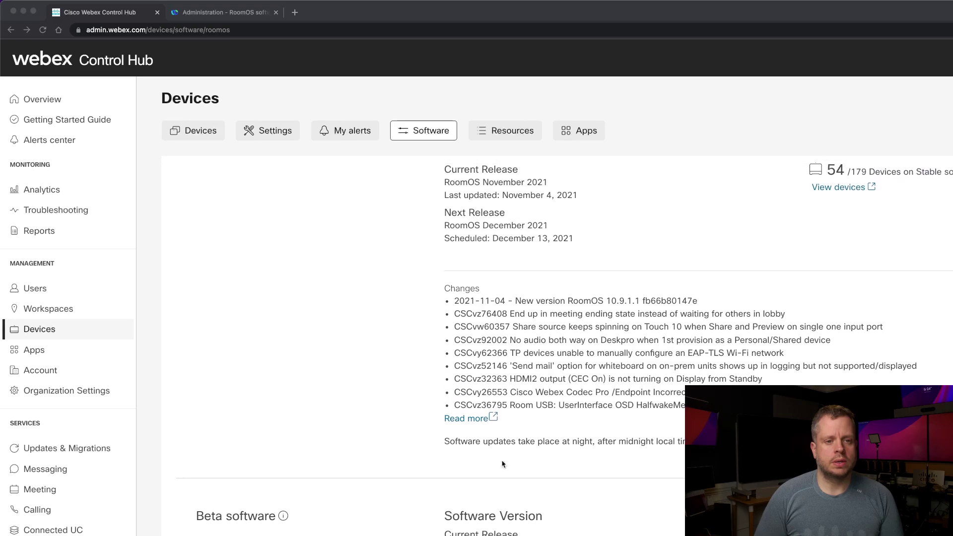
scroll(502, 464, up, 4)
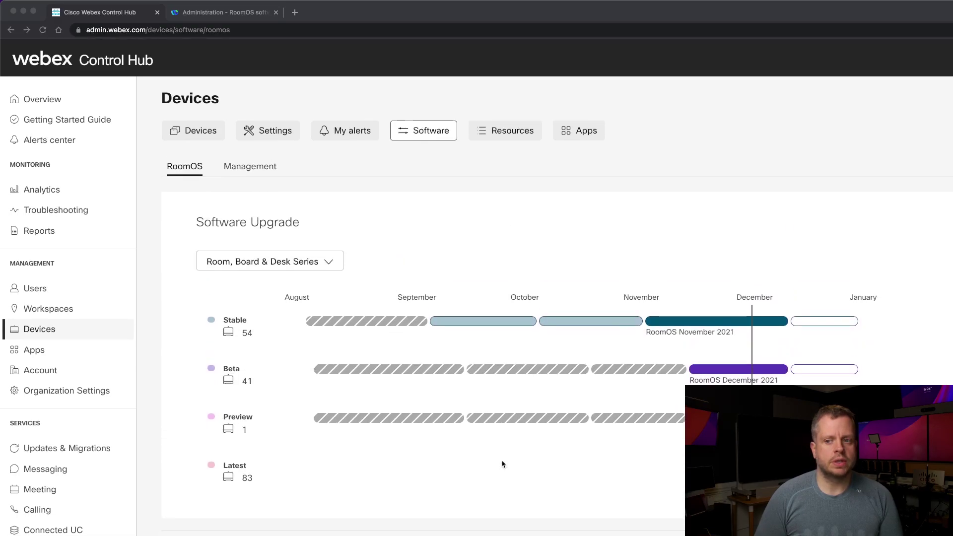
click(331, 264)
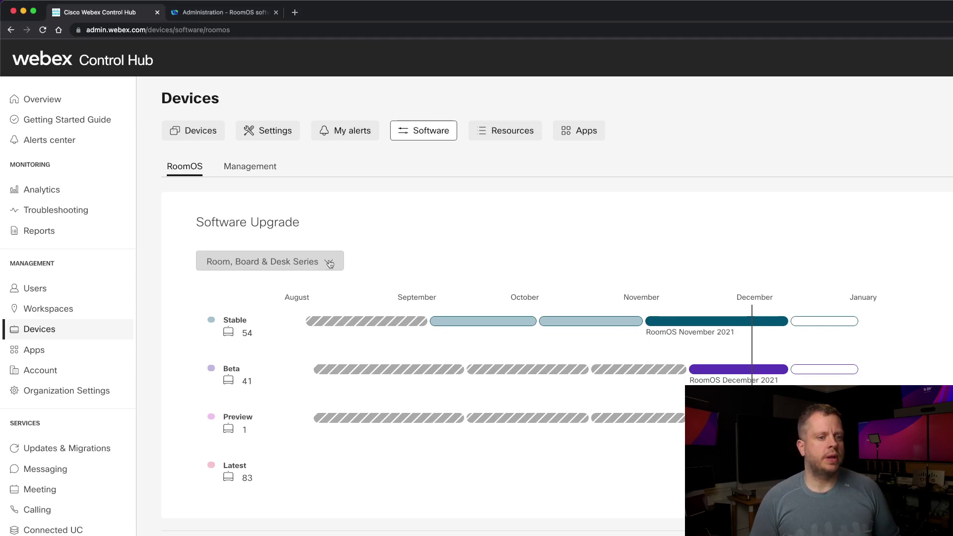
click(330, 264)
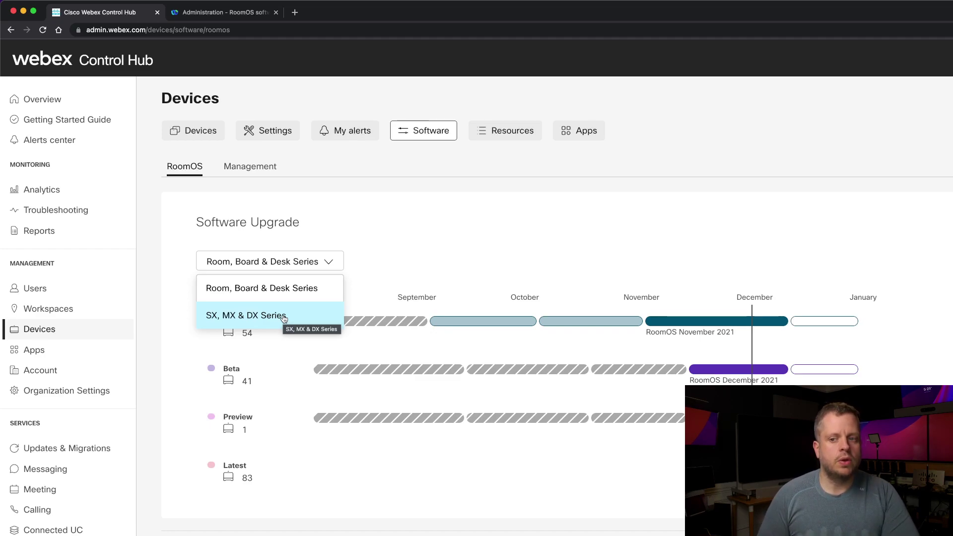
click(284, 317)
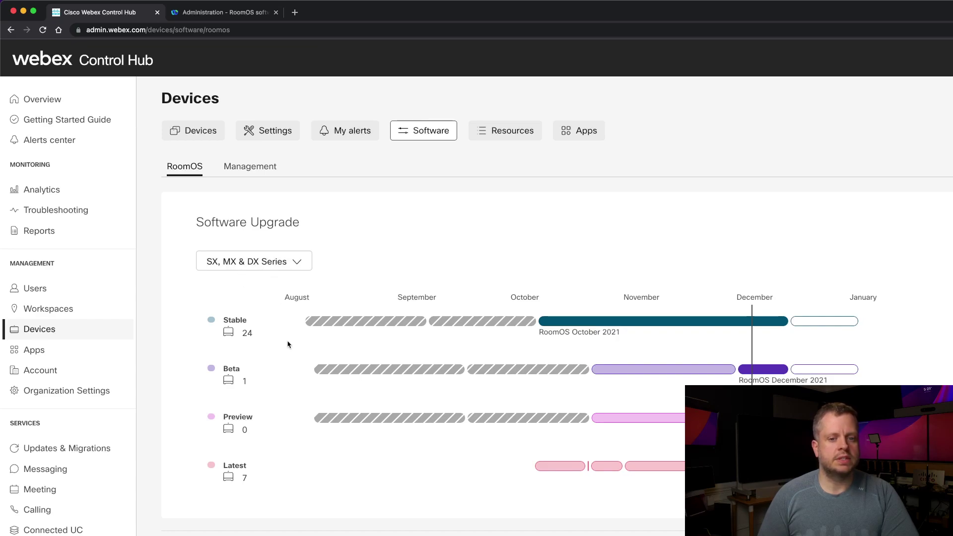
click(348, 322)
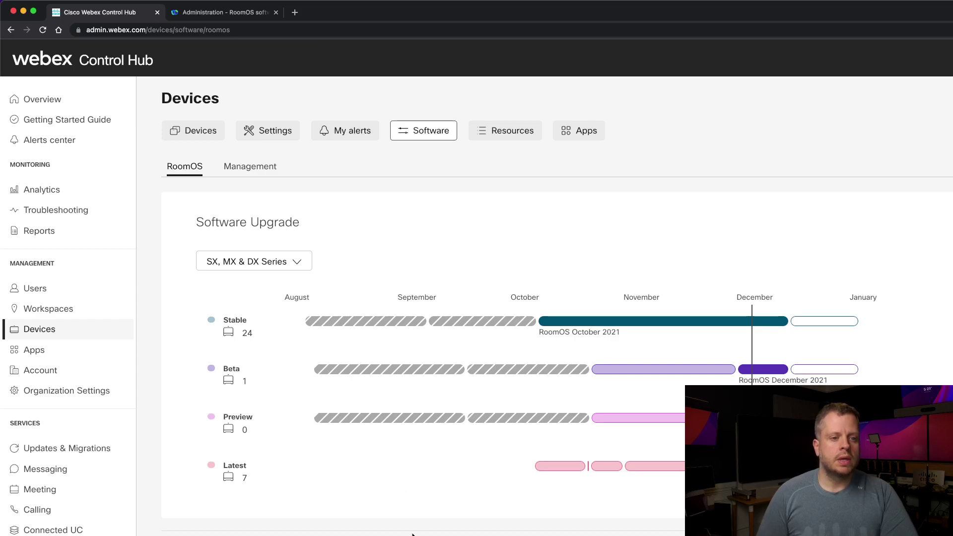
scroll(402, 491, down, 5)
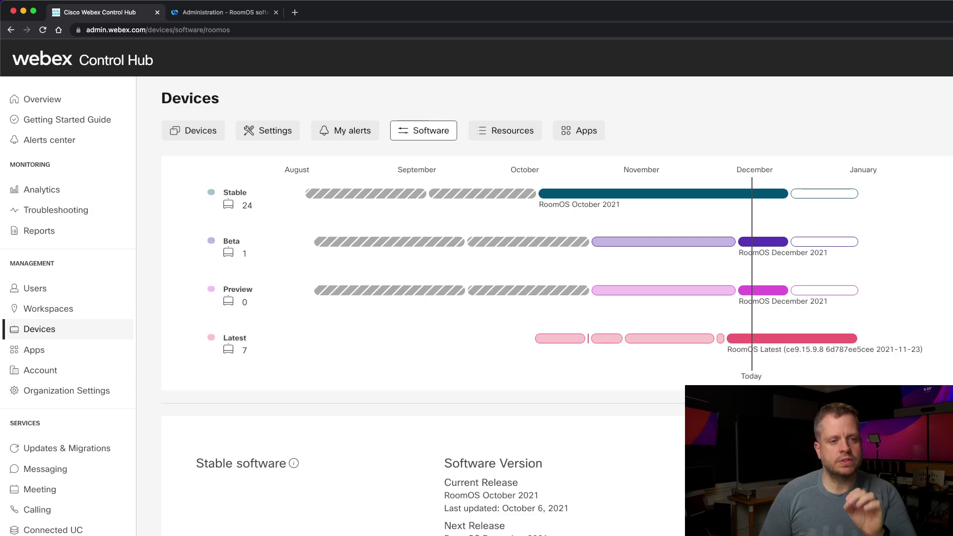
scroll(366, 422, up, 5)
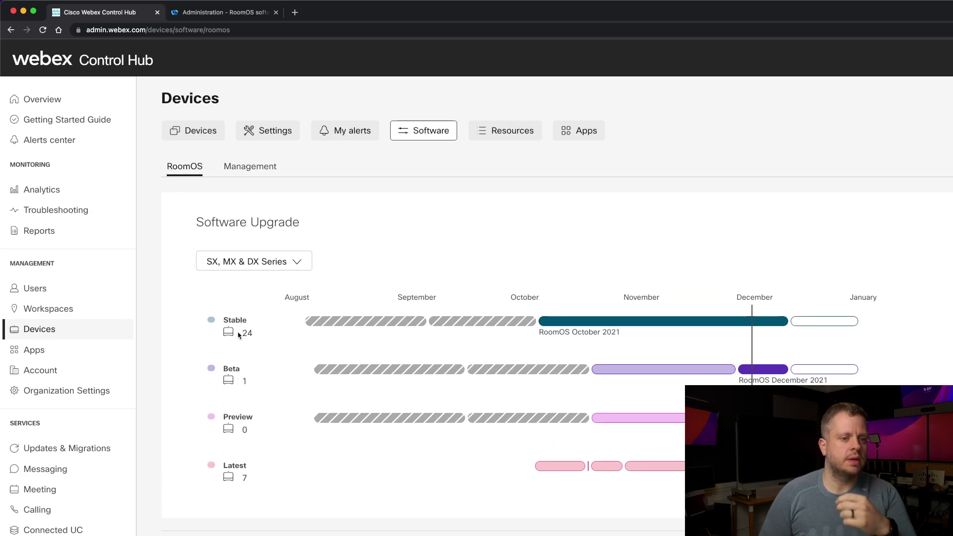
click(318, 419)
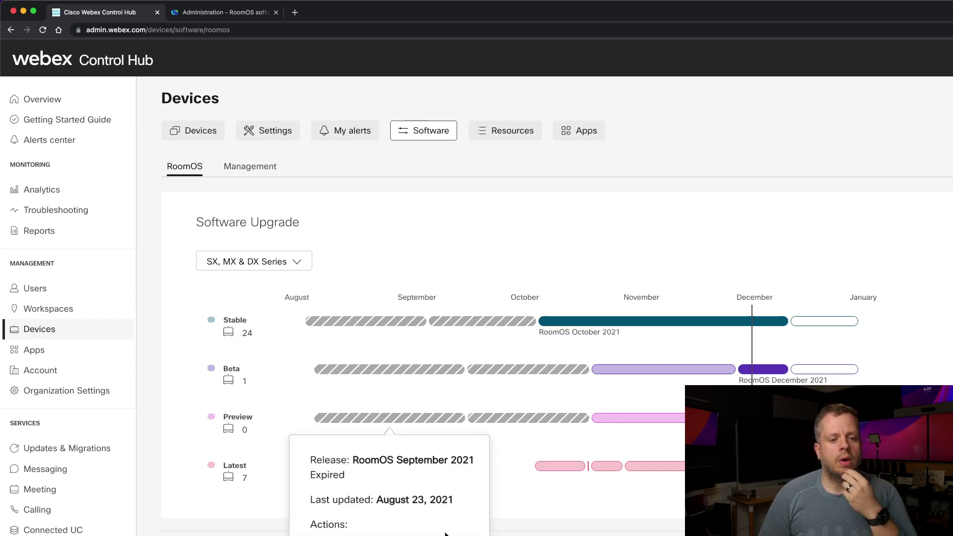
click(605, 494)
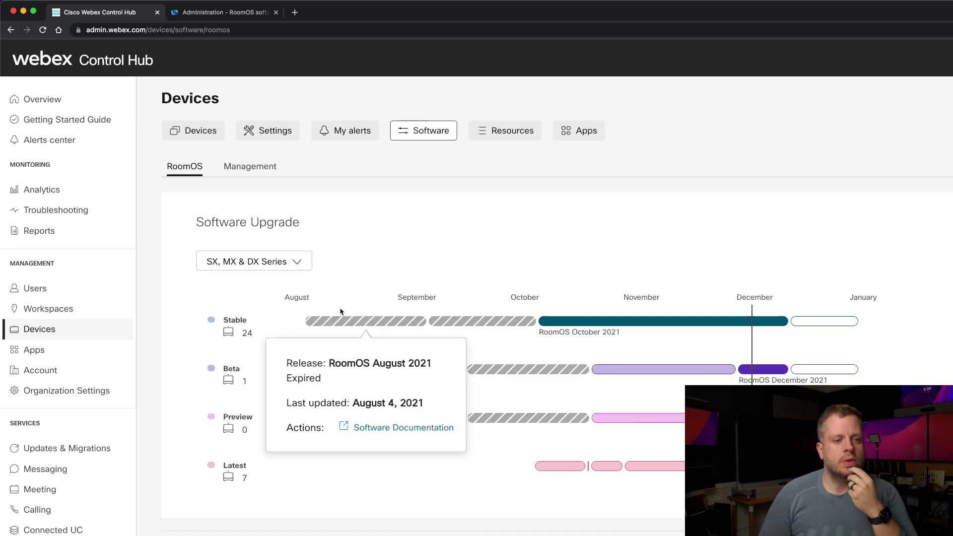
click(297, 261)
click(282, 293)
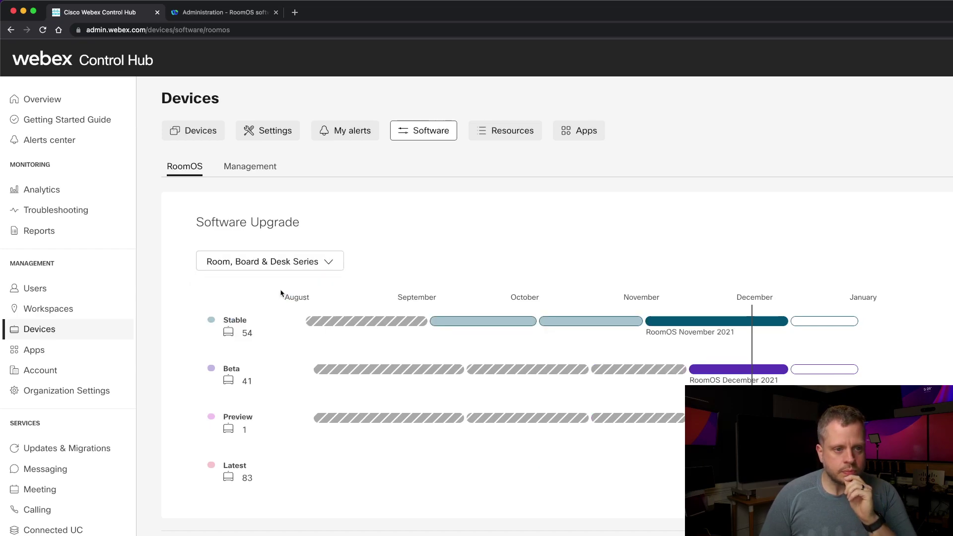
mouse_move(535, 418)
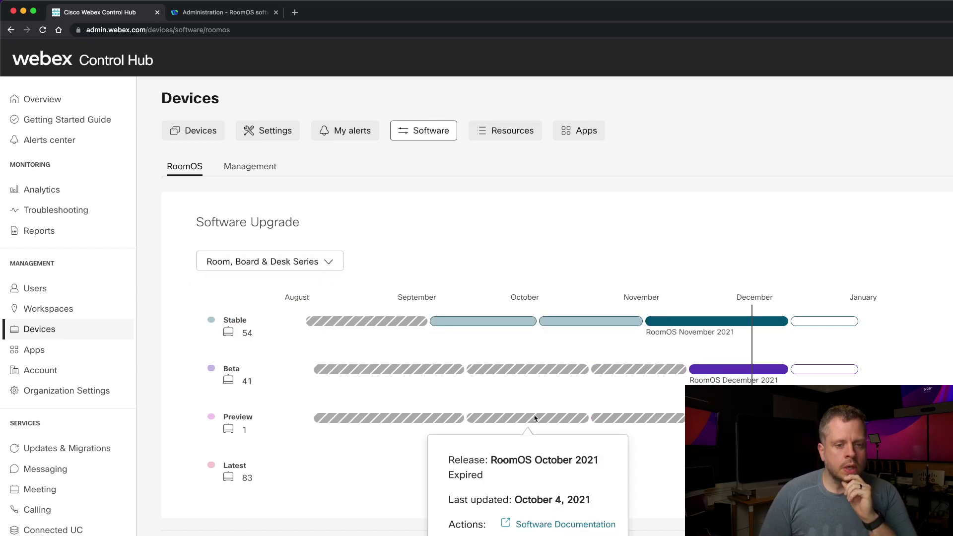
Switch Room, Board & Desk device upgrades from Cisco Automatic to Advanced Software Upgrade
click(260, 171)
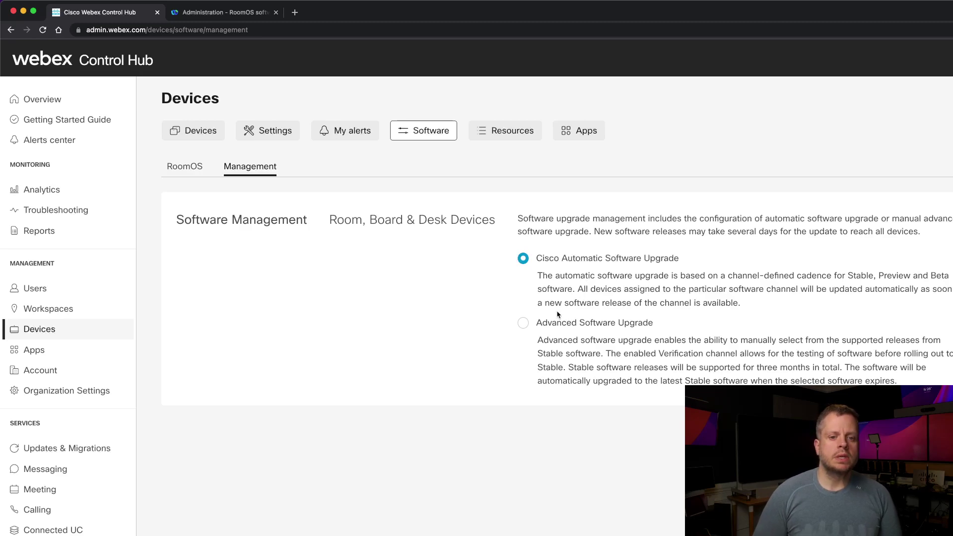
click(524, 324)
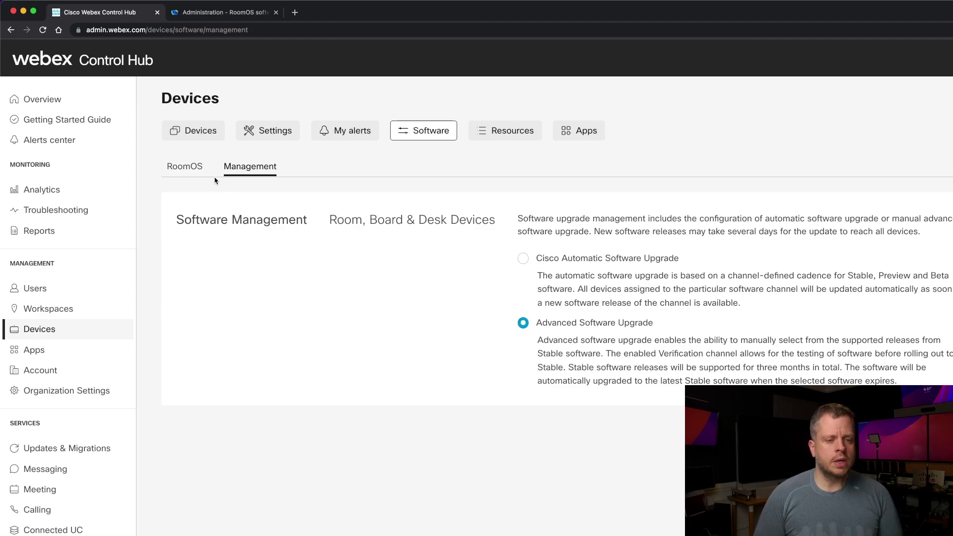
Return to the RoomOS timeline and read the Stable channel's release bar popovers
click(188, 173)
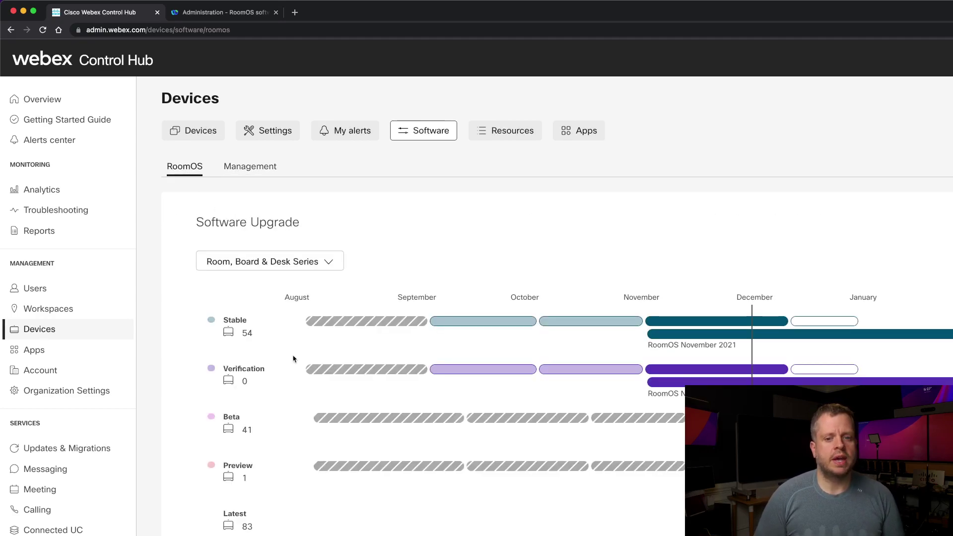
mouse_move(345, 377)
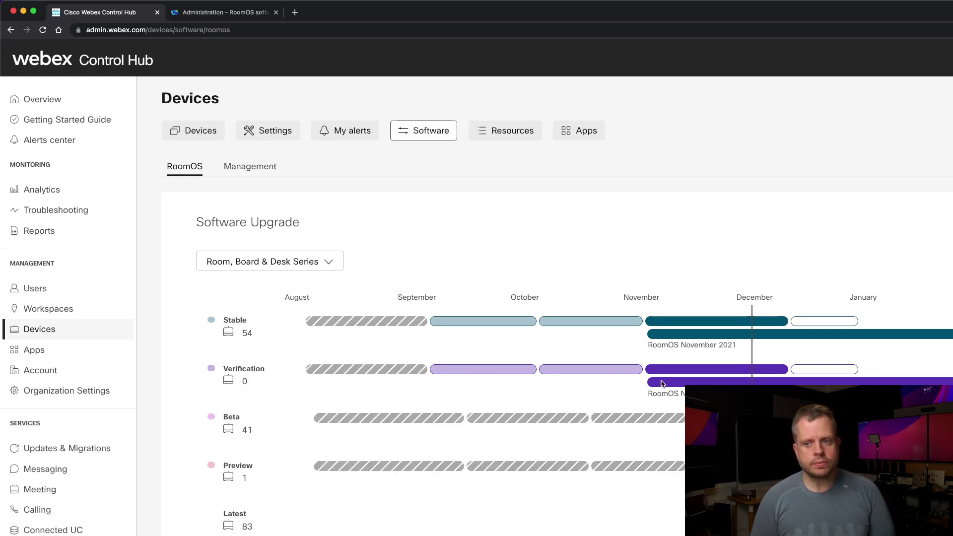
mouse_move(750, 376)
mouse_move(825, 334)
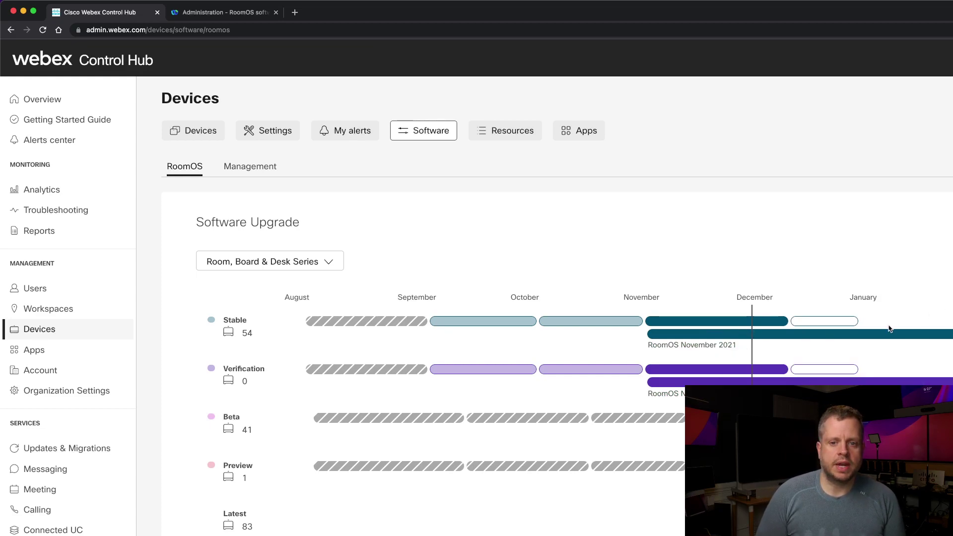
mouse_move(788, 340)
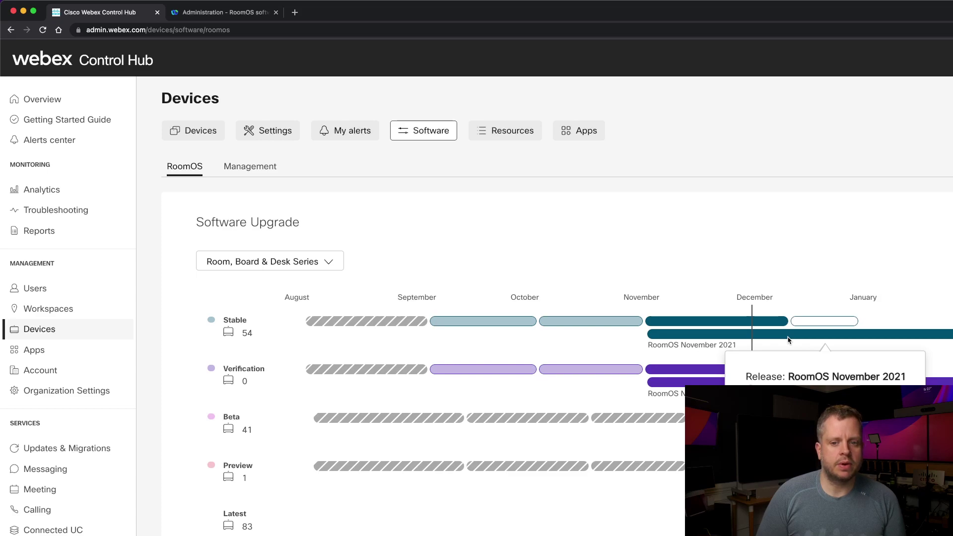
mouse_move(767, 321)
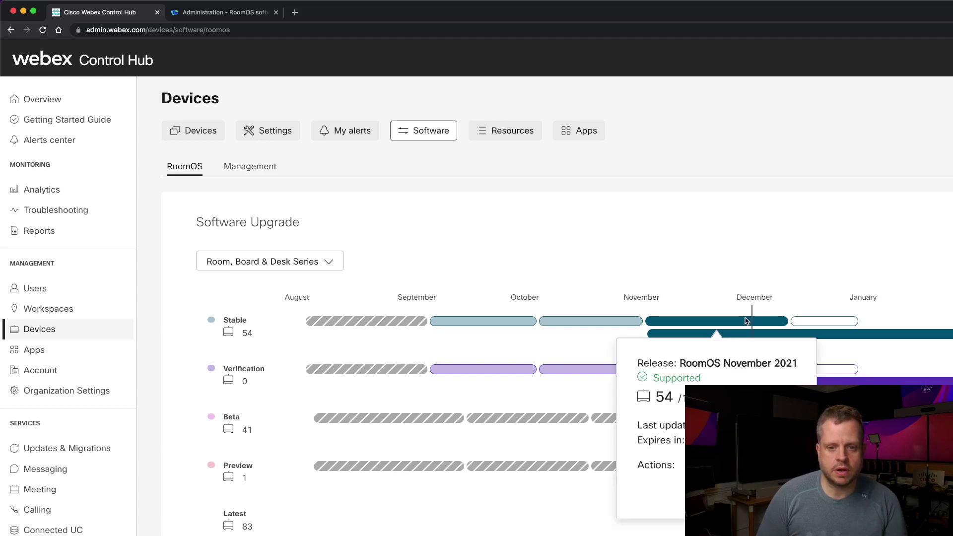
mouse_move(724, 341)
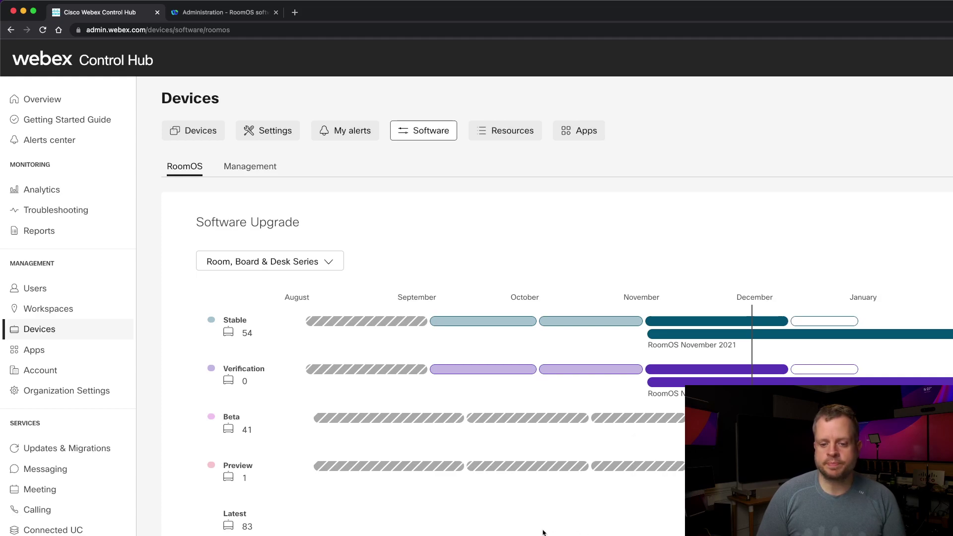
Scroll to Stable software details: RoomOS November 2021 on 54 of 179 devices
scroll(543, 532, down, 5)
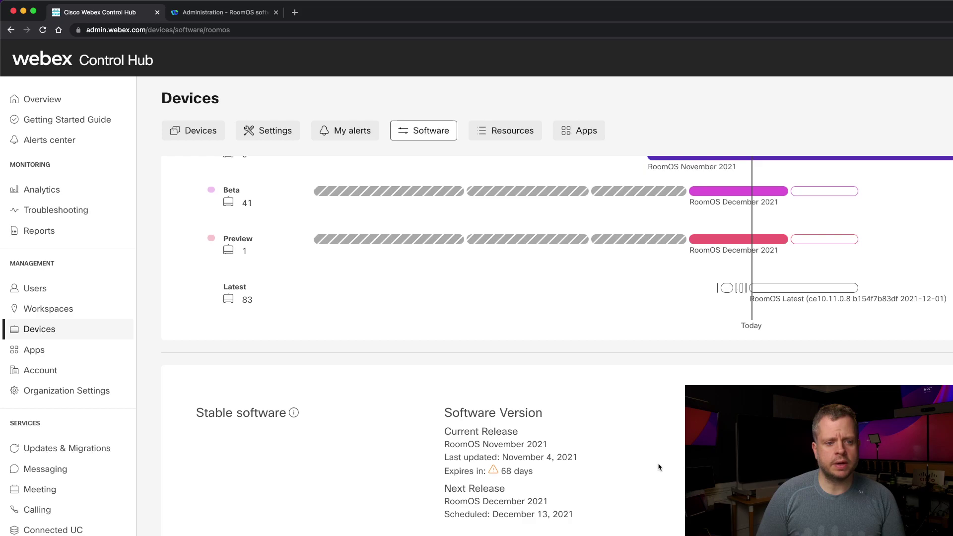
scroll(613, 480, down, 3)
scroll(614, 480, down, 2)
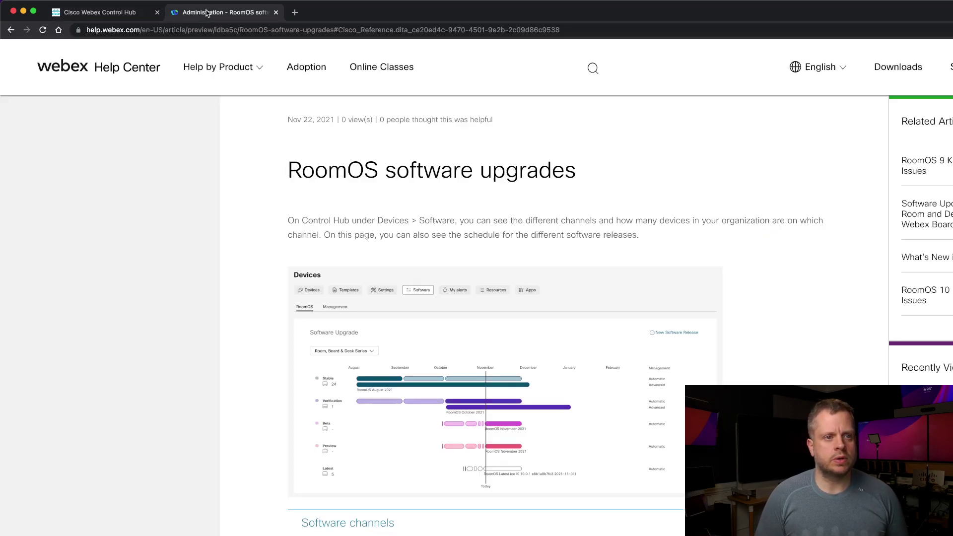
Bring up the RoomOS software upgrades help article at its Software channels section
click(218, 14)
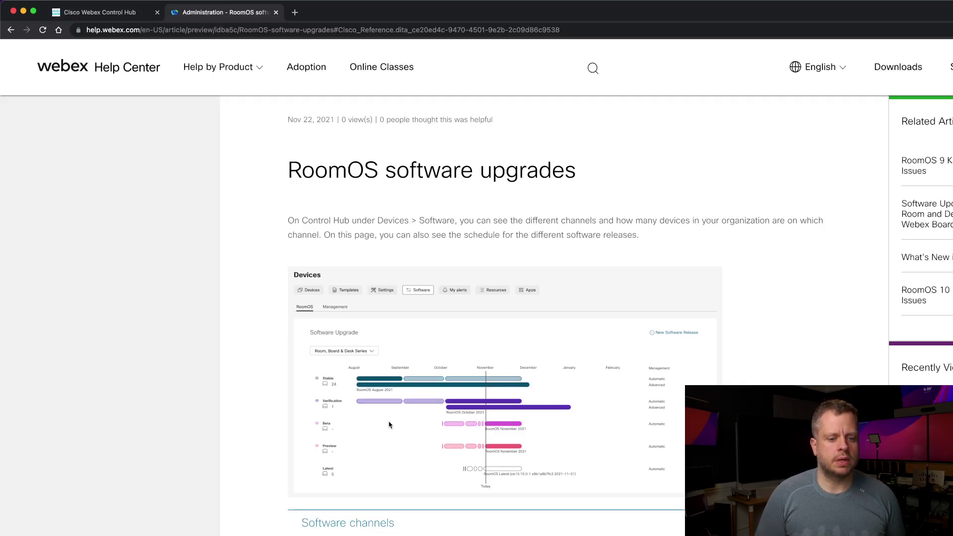
scroll(410, 484, down, 6)
scroll(410, 483, down, 2)
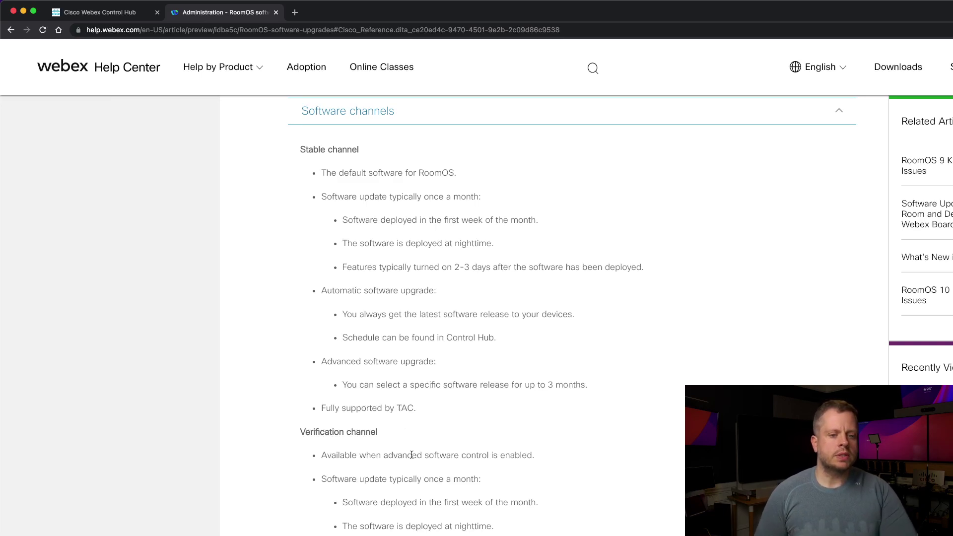
Read through the Stable and Verification channel descriptions, then go back to Control Hub
scroll(413, 445, down, 2)
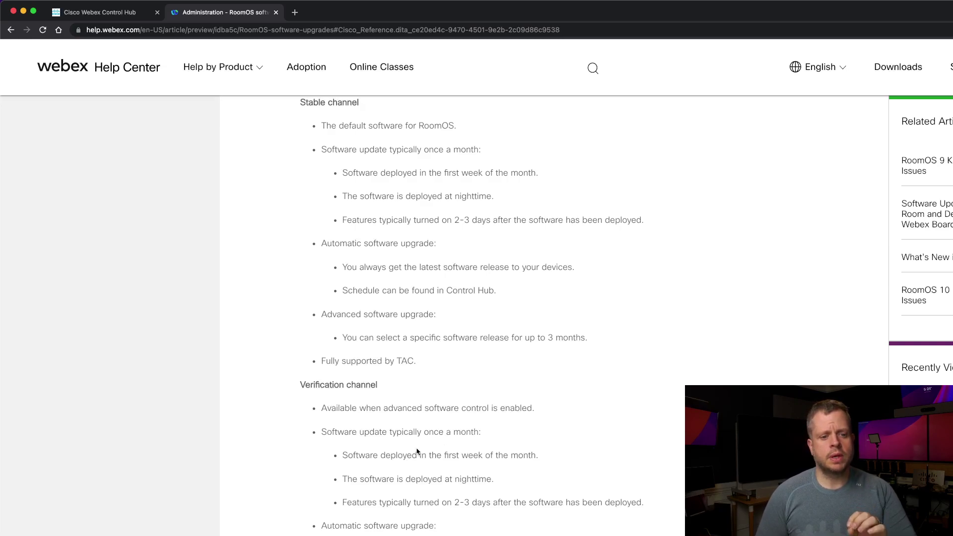
scroll(396, 462, down, 1)
scroll(396, 460, down, 2)
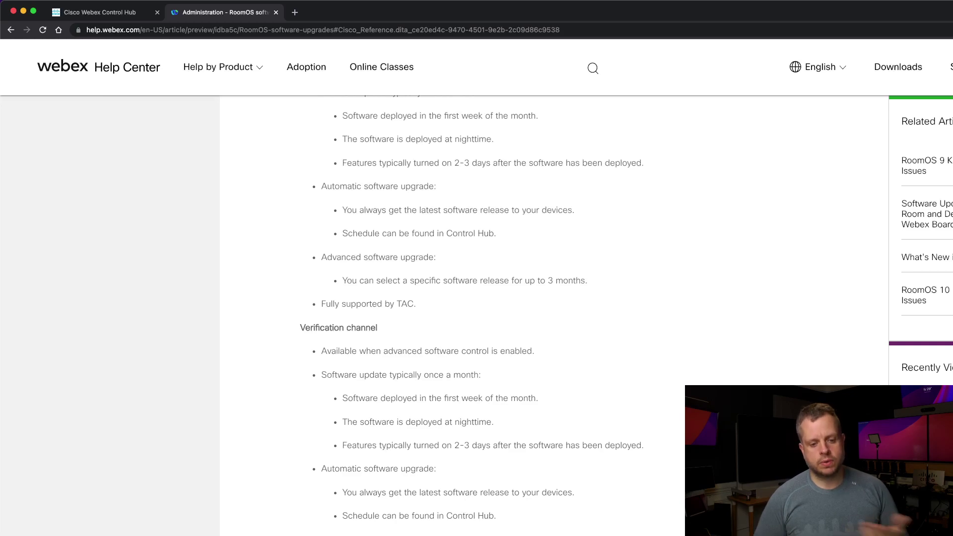
scroll(496, 316, down, 3)
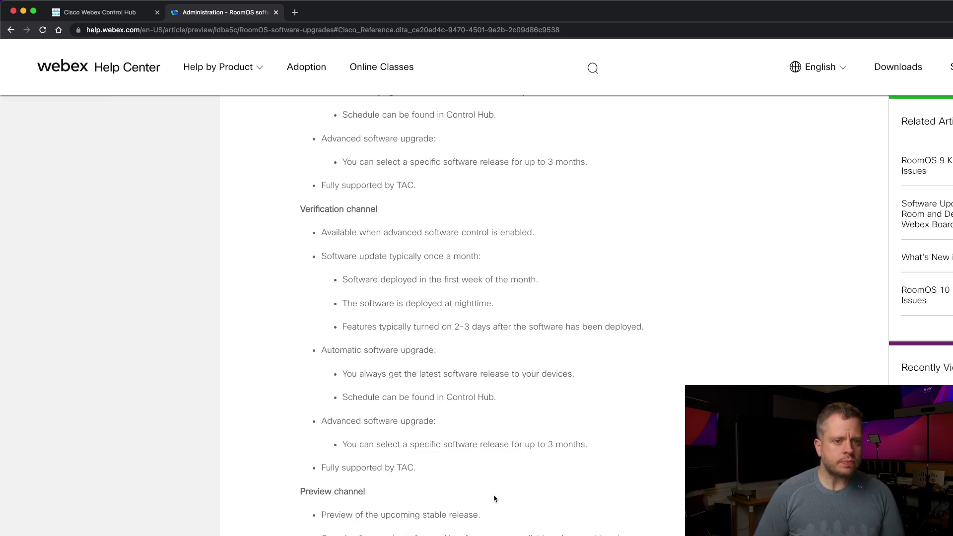
scroll(519, 439, up, 4)
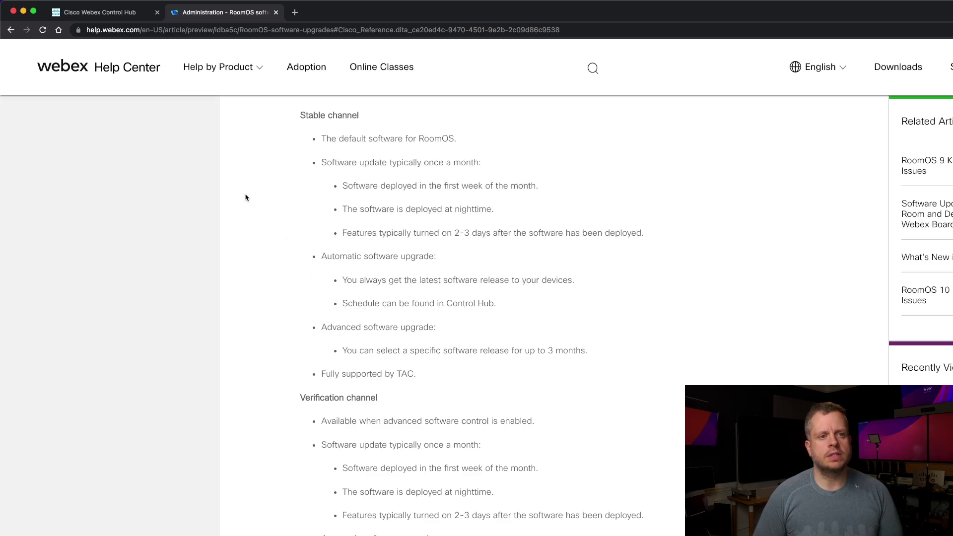
click(113, 10)
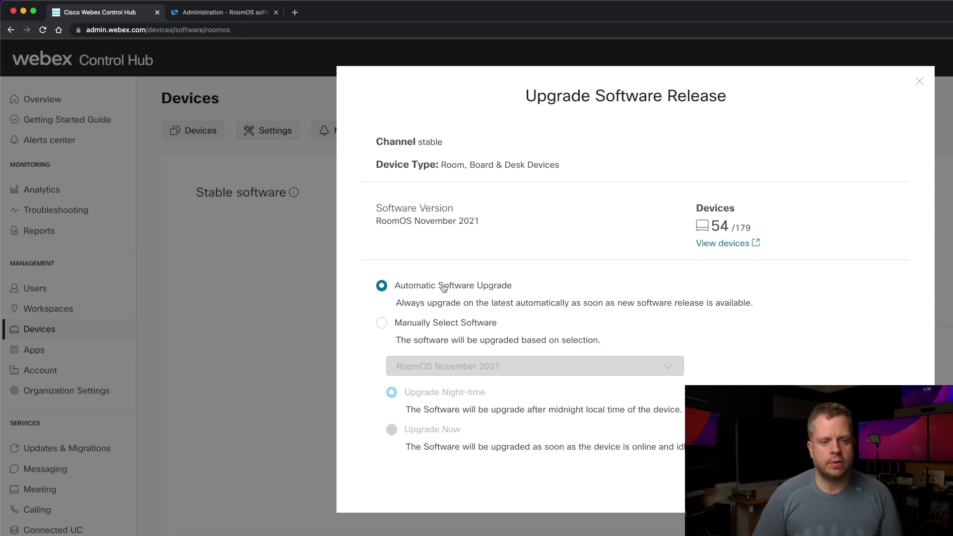
Set the Stable channel to manually selected RoomOS September 2021 and save
click(381, 327)
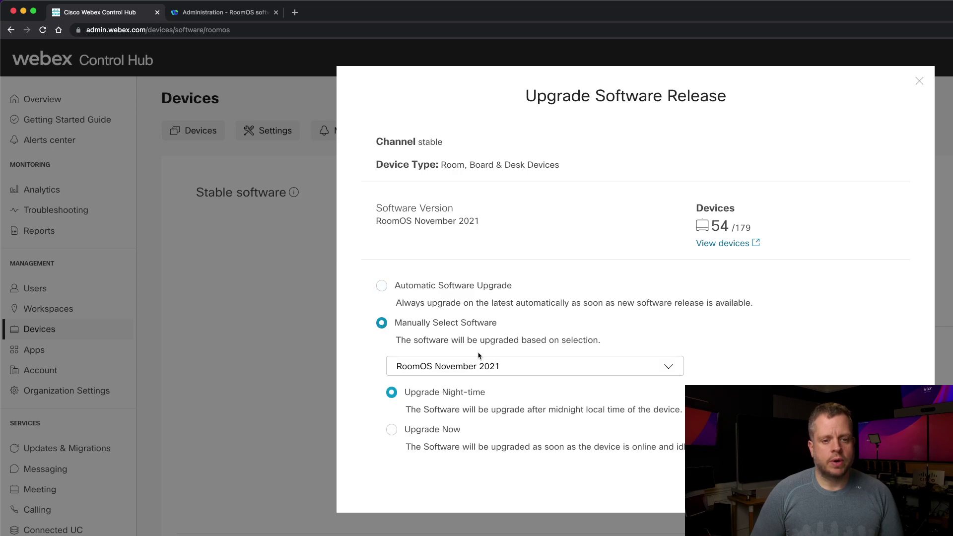
click(507, 366)
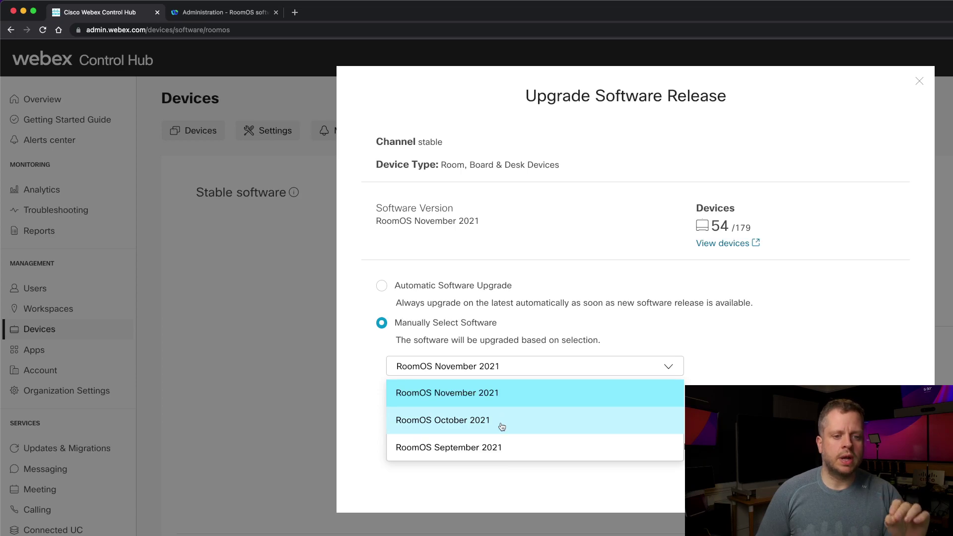
click(493, 449)
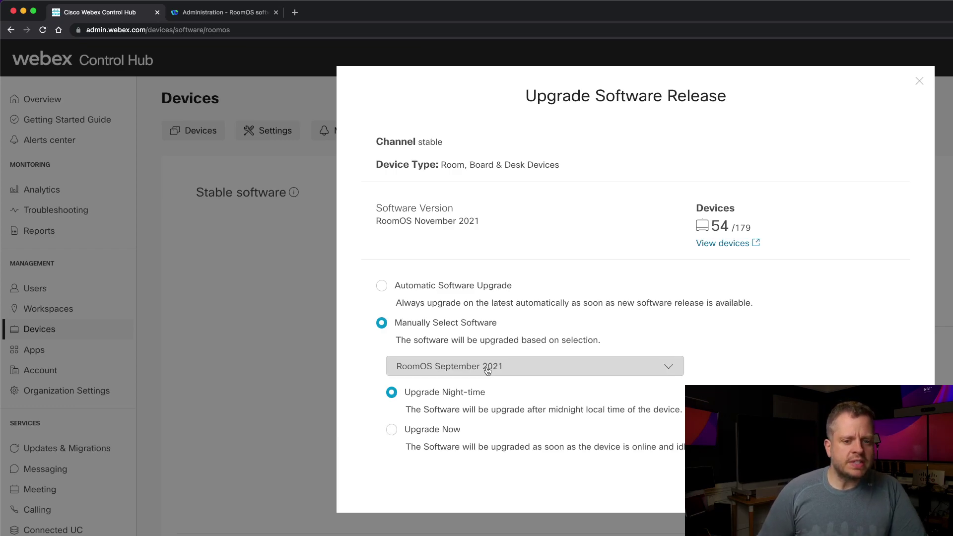
click(504, 368)
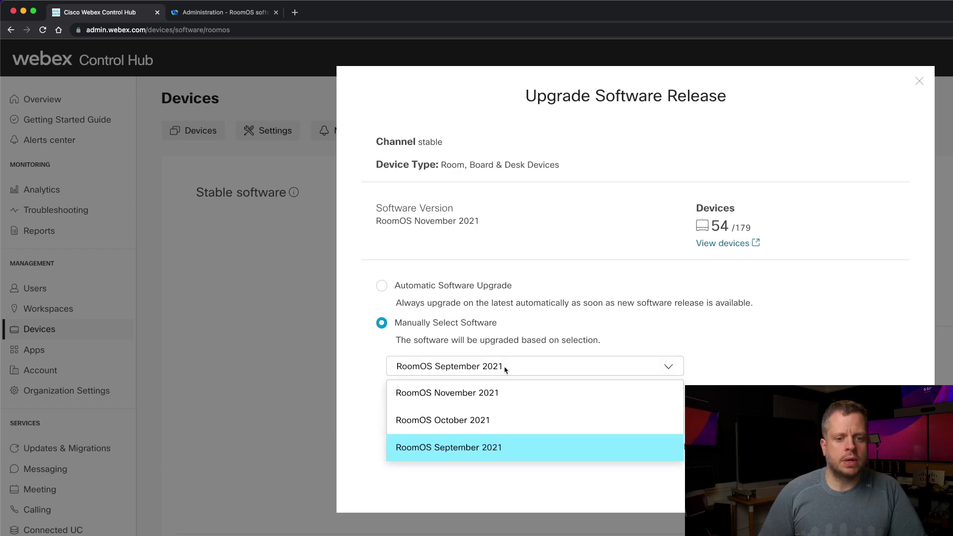
click(502, 368)
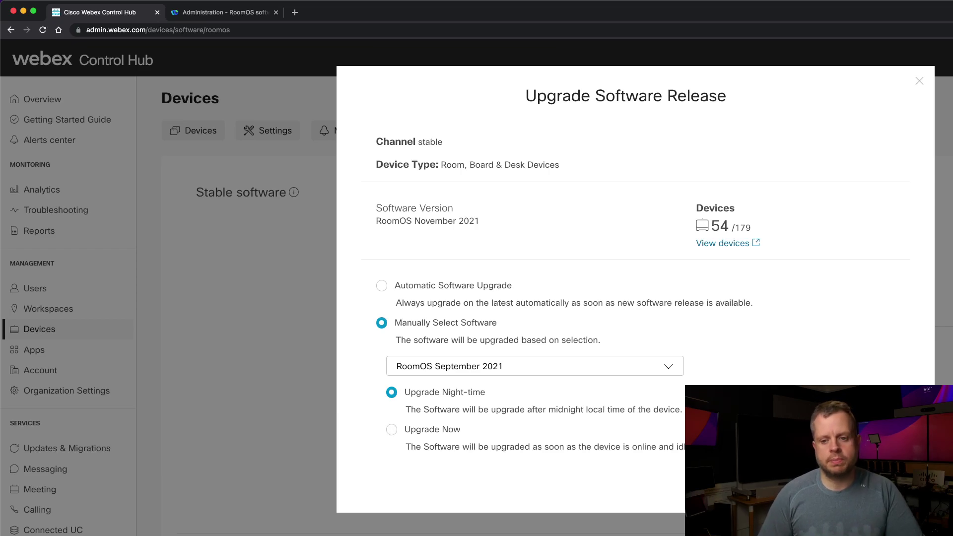
click(888, 489)
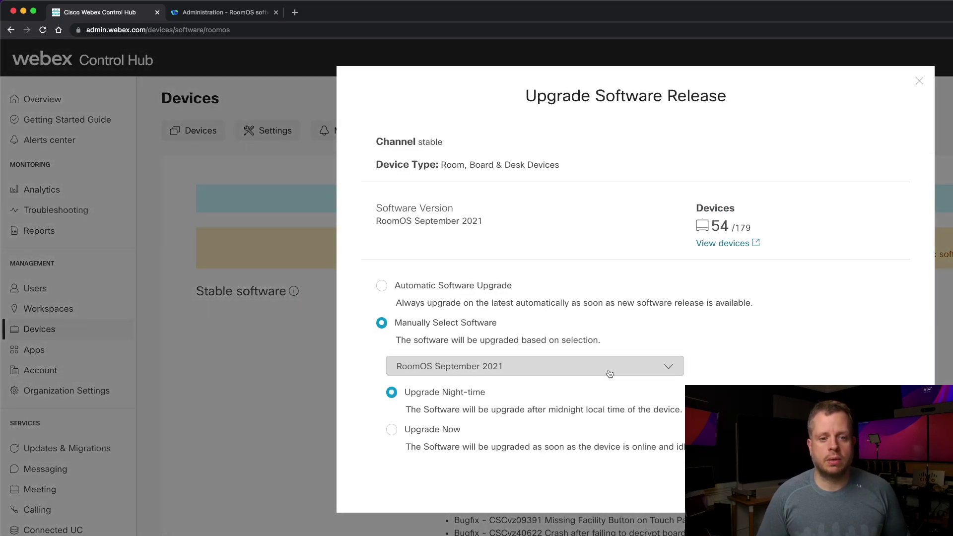
Change the Stable channel's manual release to RoomOS October 2021 and save
click(594, 368)
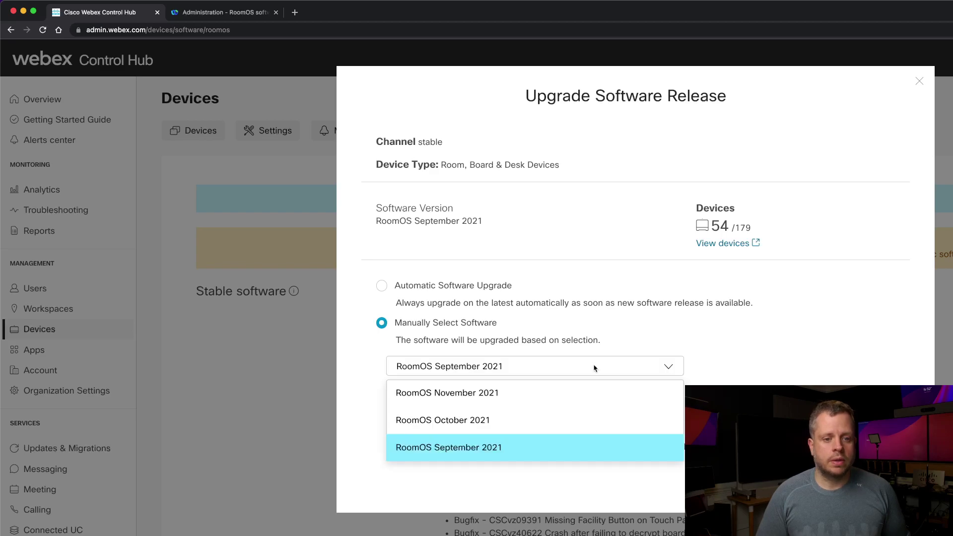
click(512, 426)
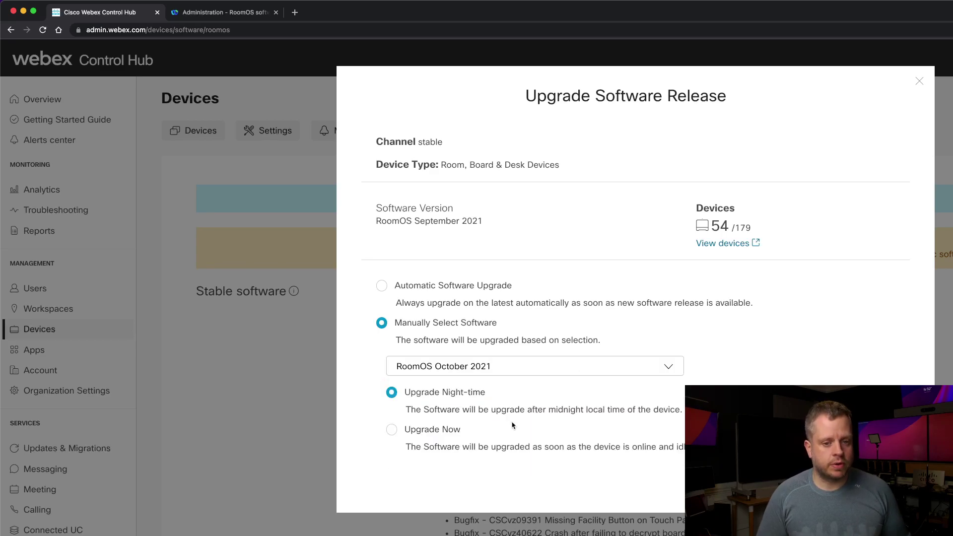
click(889, 489)
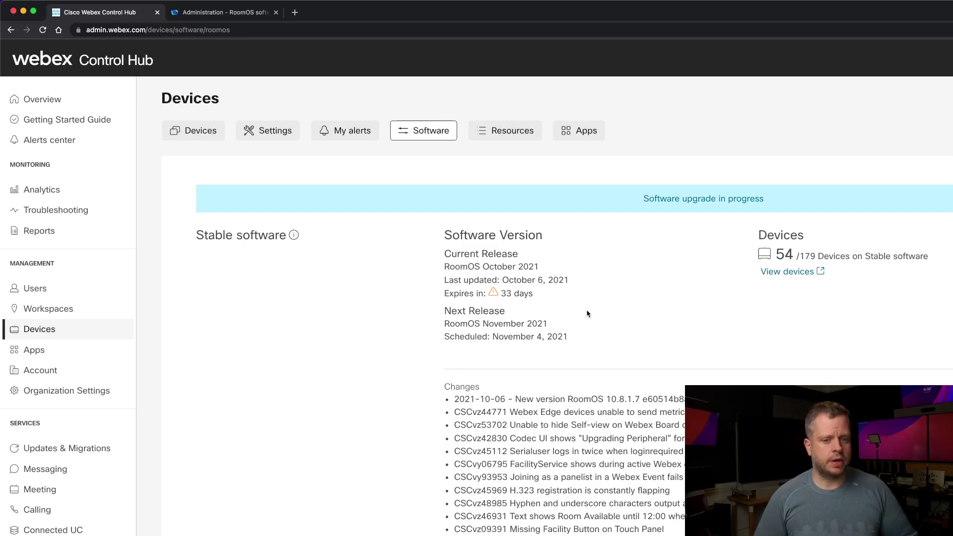
Pin the Verification channel manually to RoomOS October 2021 with Upgrade Now
scroll(594, 419, down, 5)
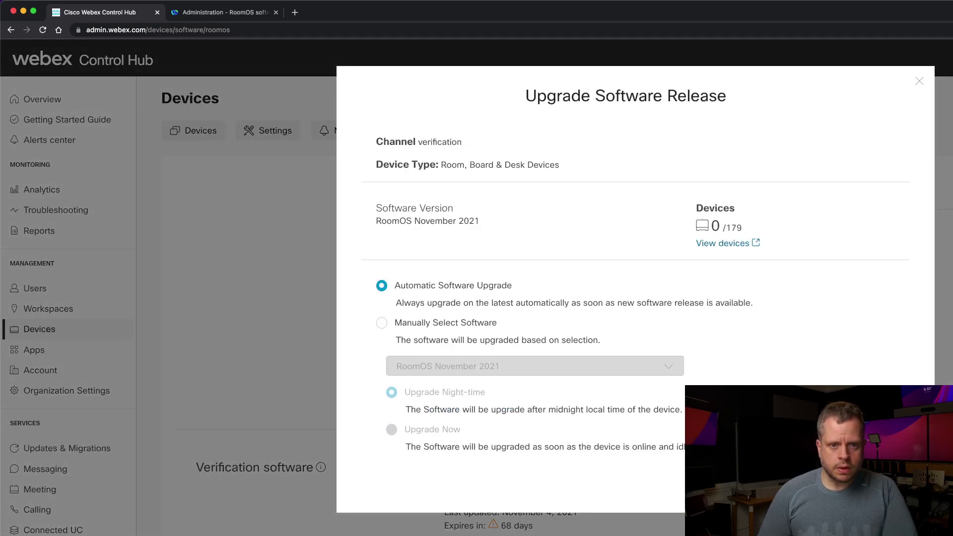
click(437, 324)
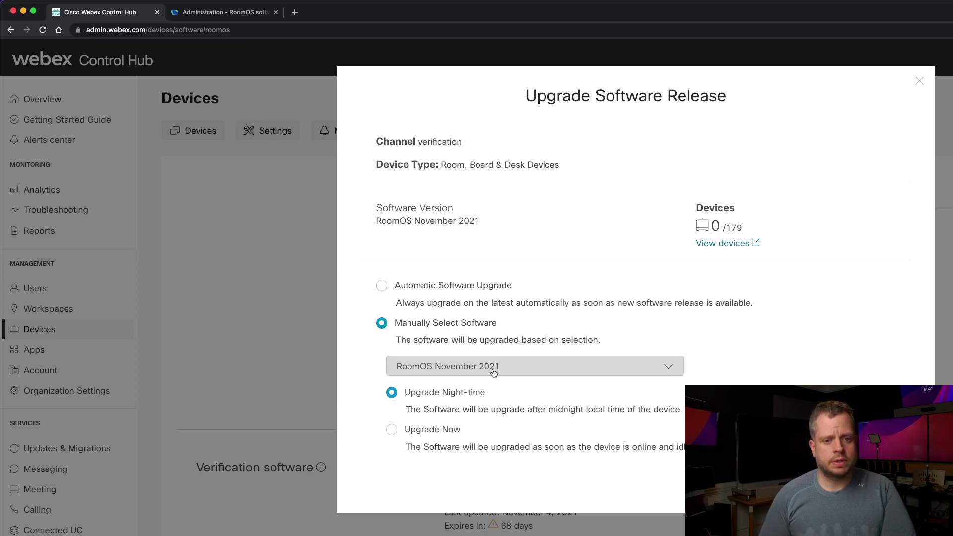
click(510, 366)
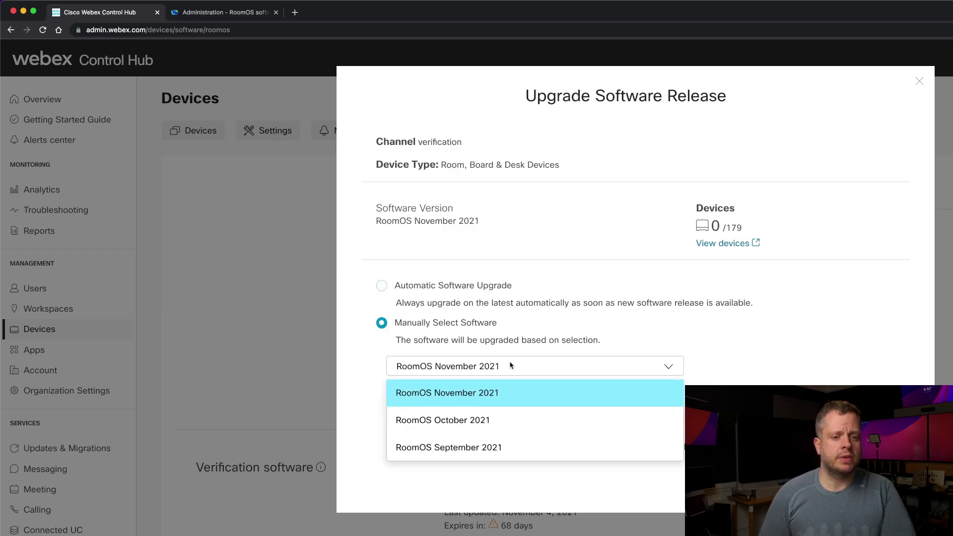
click(457, 285)
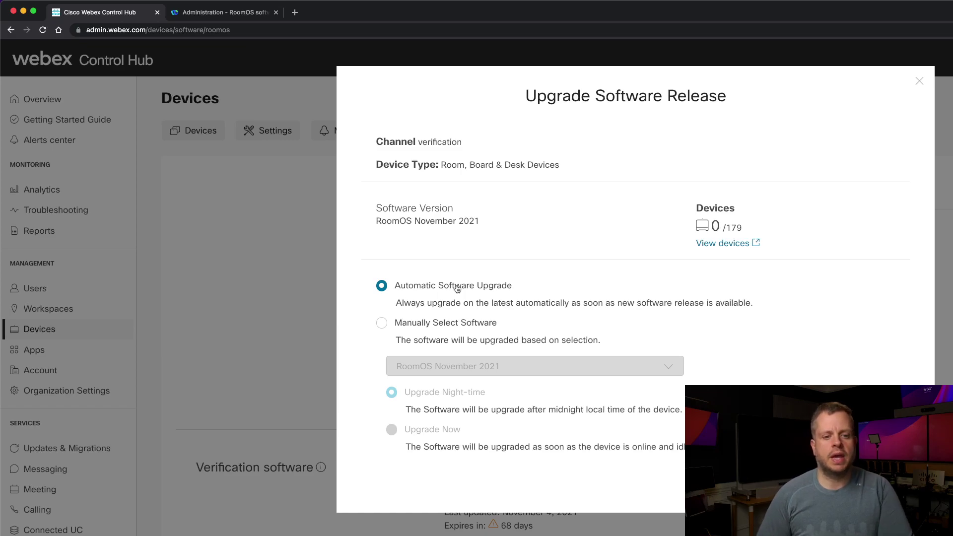
click(394, 325)
click(433, 373)
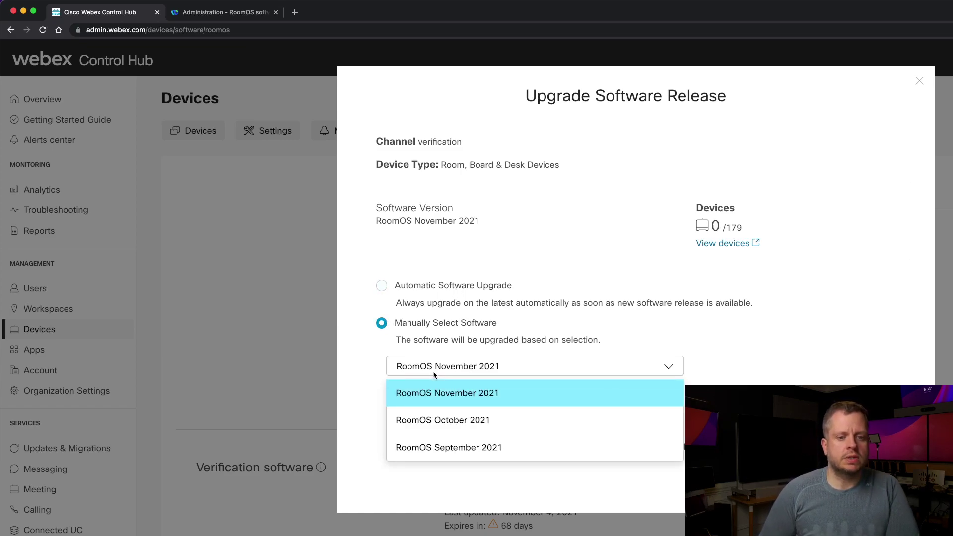
click(435, 425)
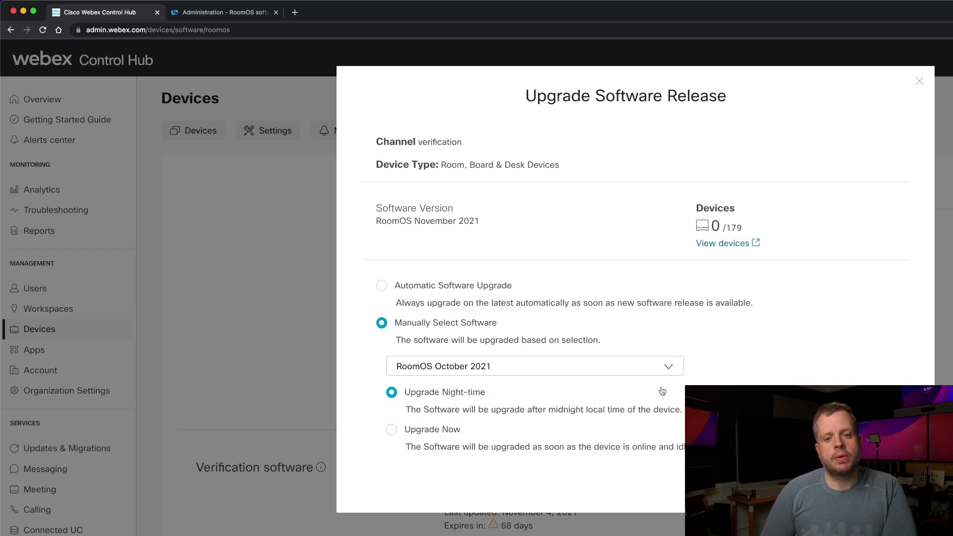
click(391, 429)
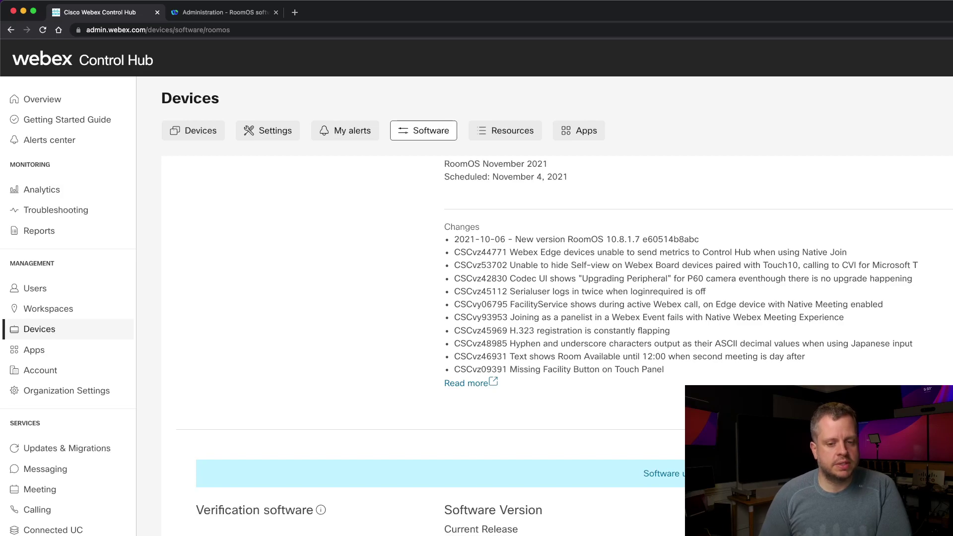
scroll(564, 347, down, 5)
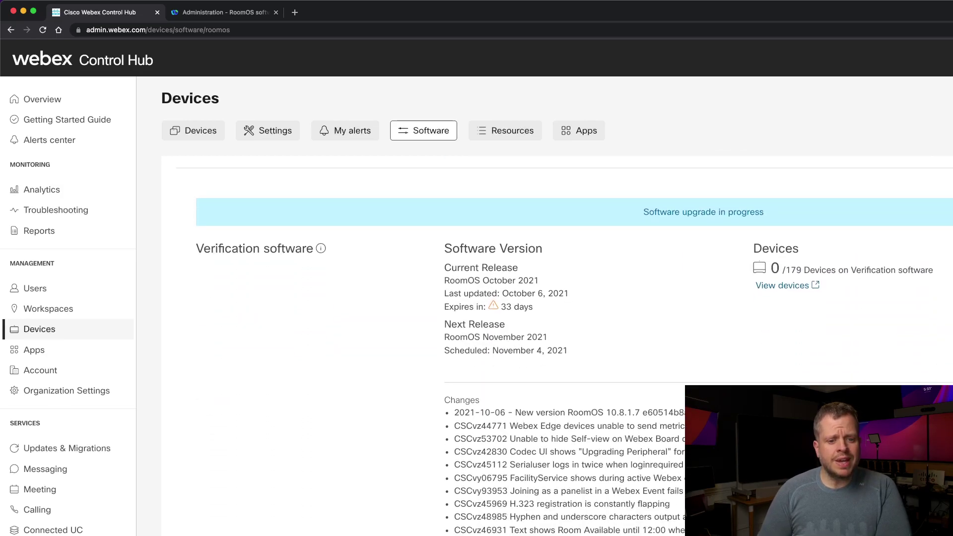
scroll(565, 347, down, 4)
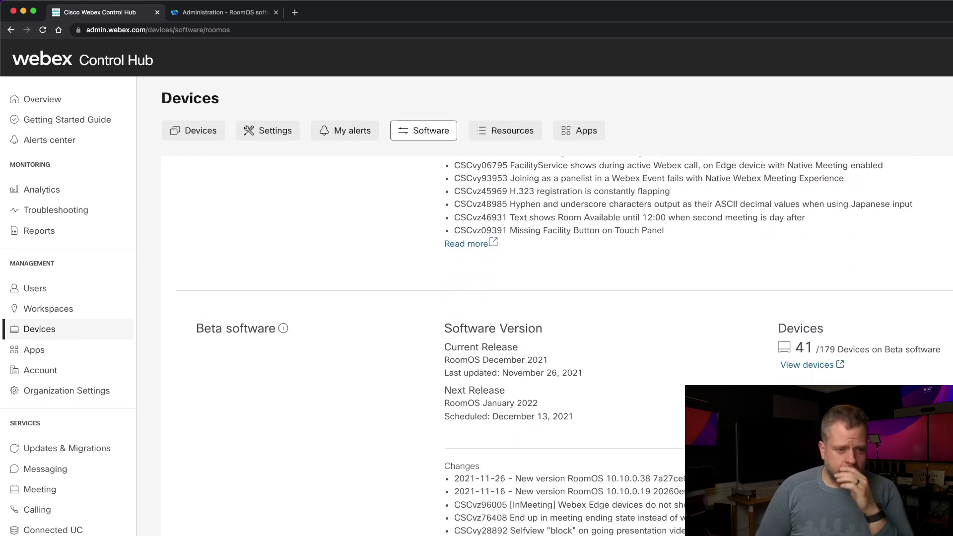
scroll(564, 346, down, 3)
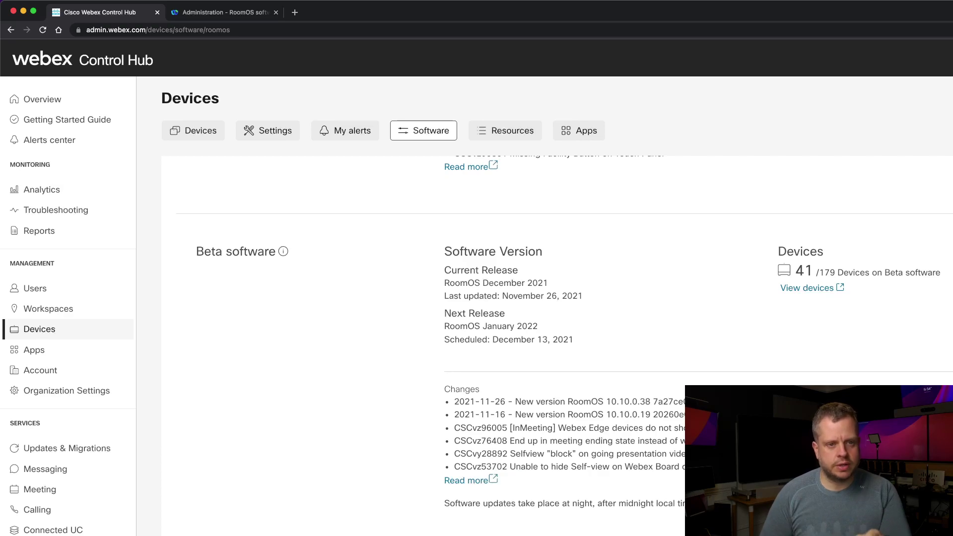
scroll(383, 464, up, 10)
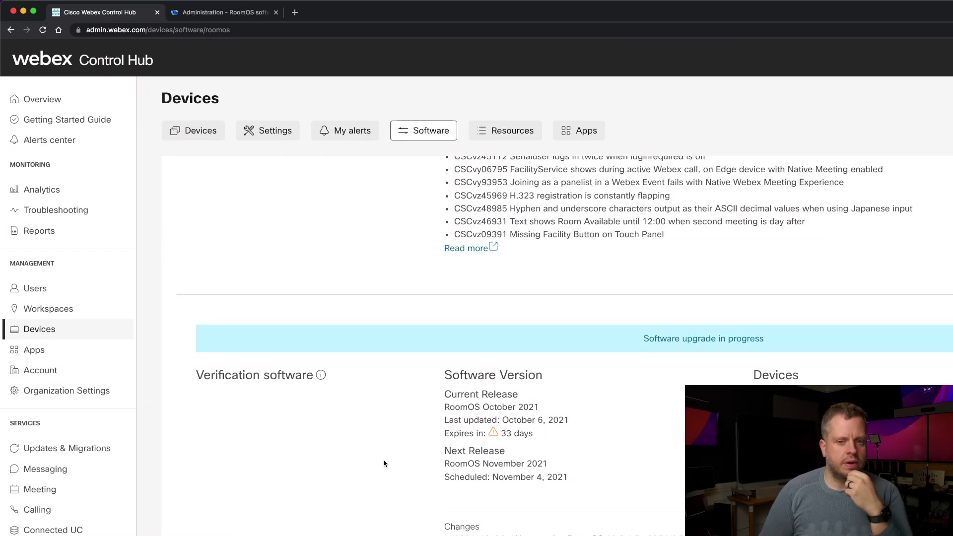
scroll(389, 422, up, 10)
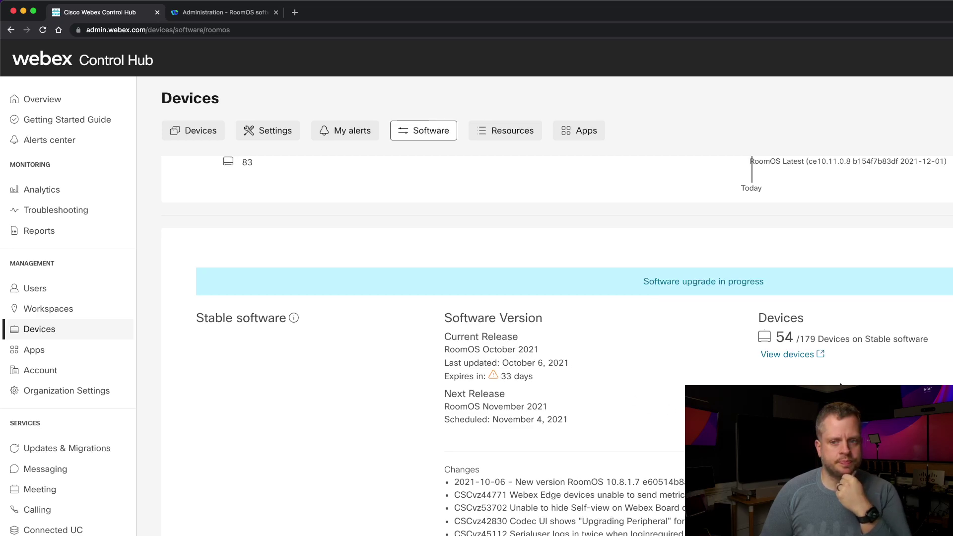
scroll(758, 352, up, 5)
scroll(758, 352, up, 2)
mouse_move(648, 395)
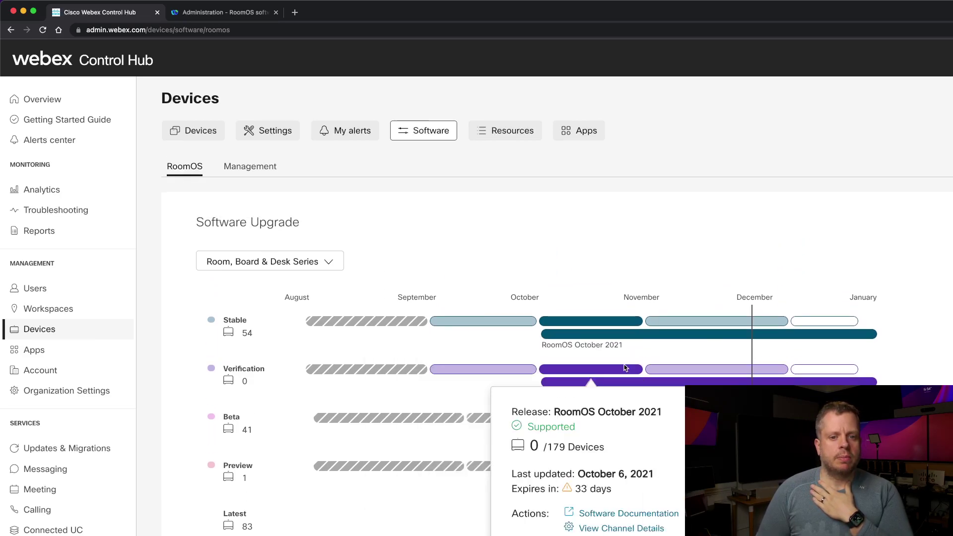
mouse_move(587, 335)
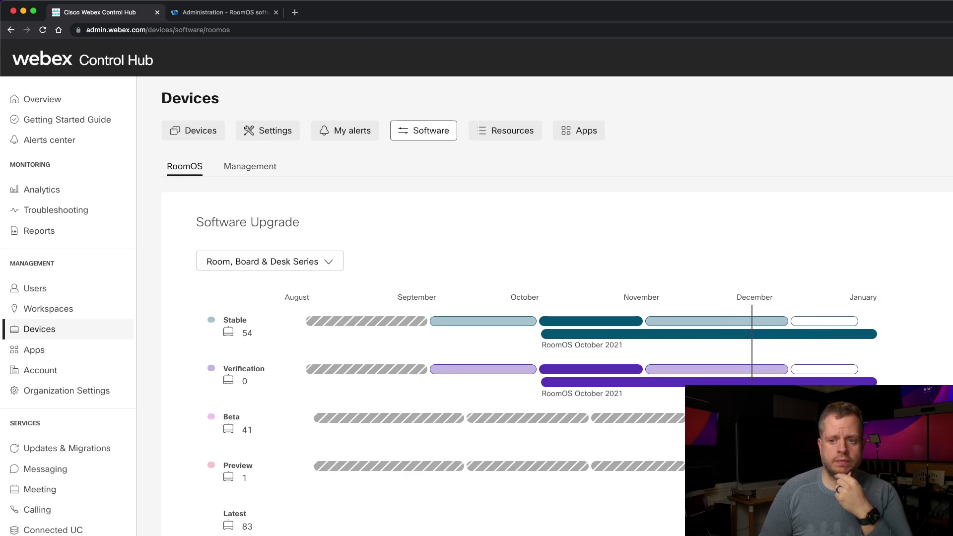
mouse_move(818, 339)
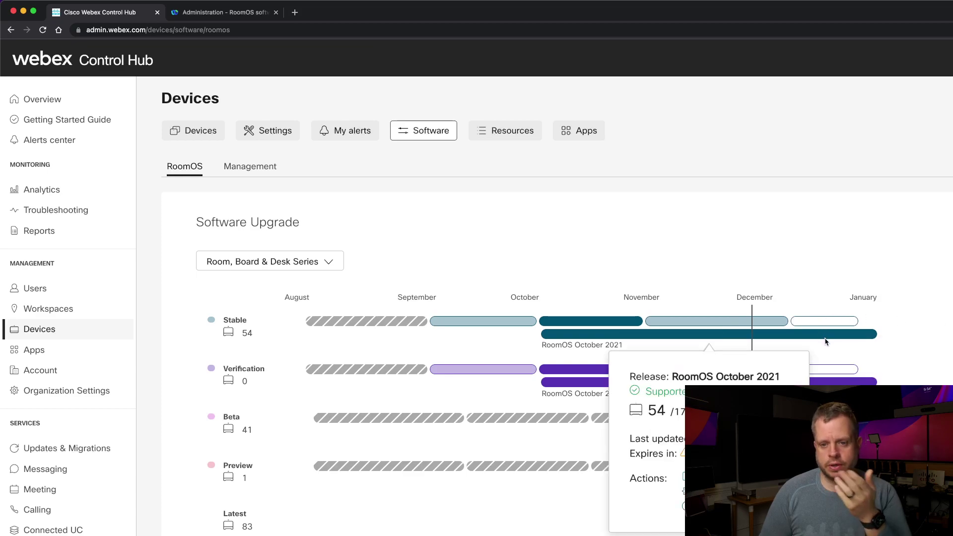
mouse_move(863, 384)
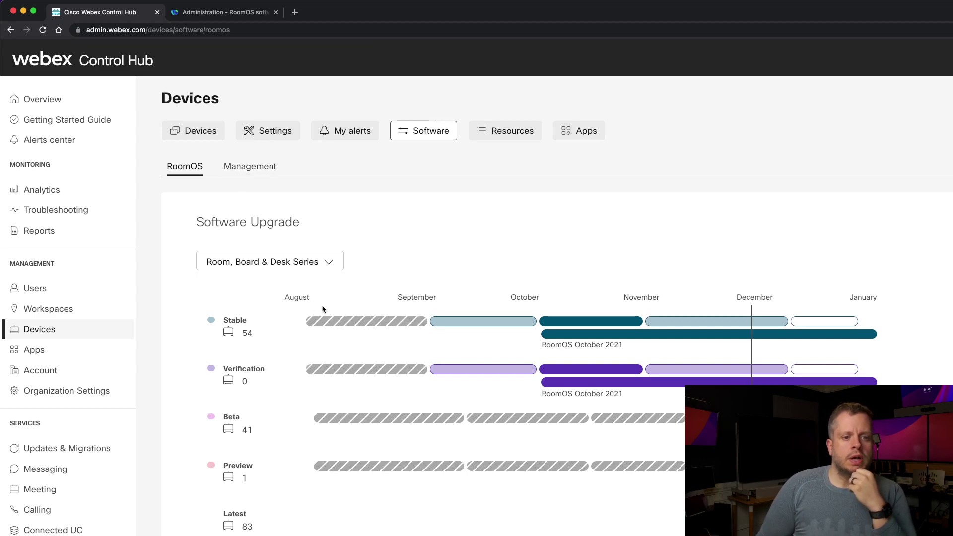
scroll(331, 311, down, 4)
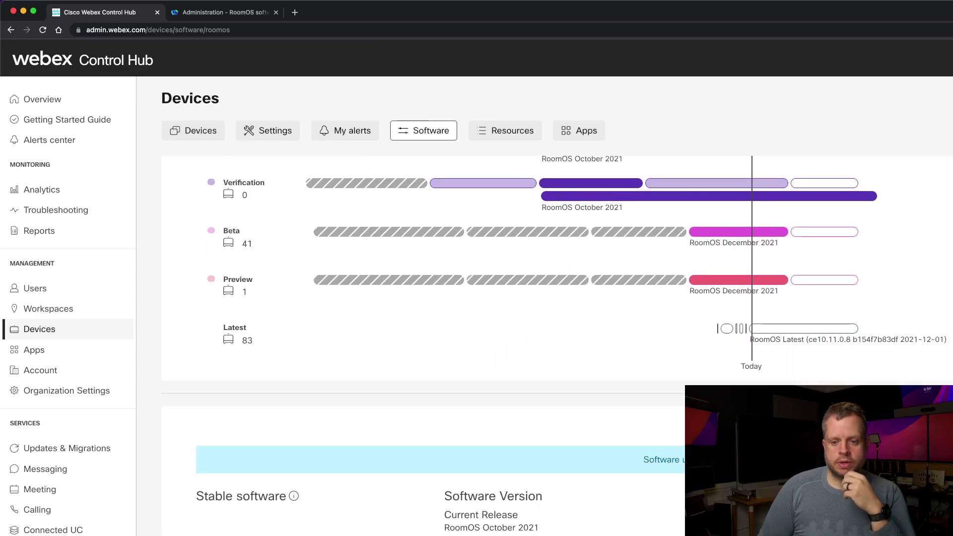
Move a Stable-channel Cisco Webex Board 55 onto the Verification upgrade channel
click(734, 281)
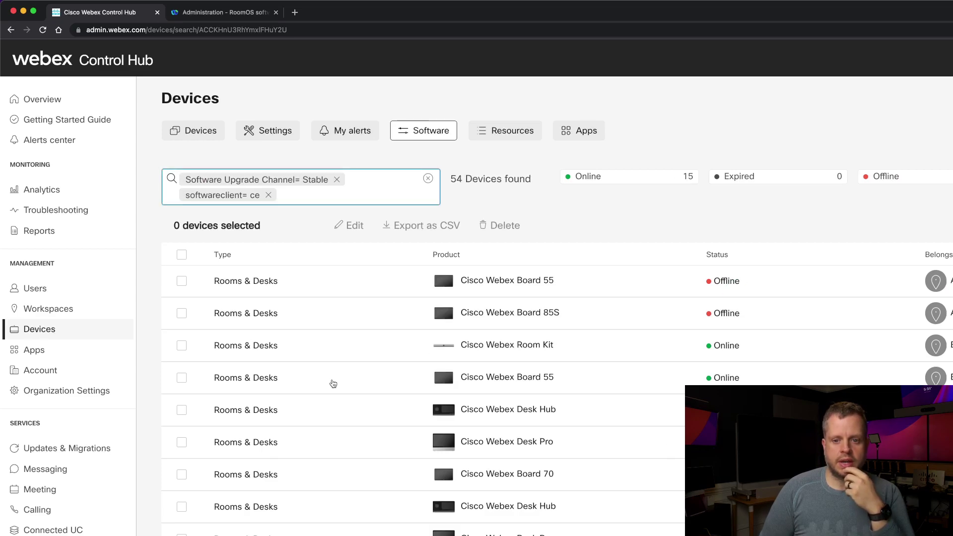
click(333, 384)
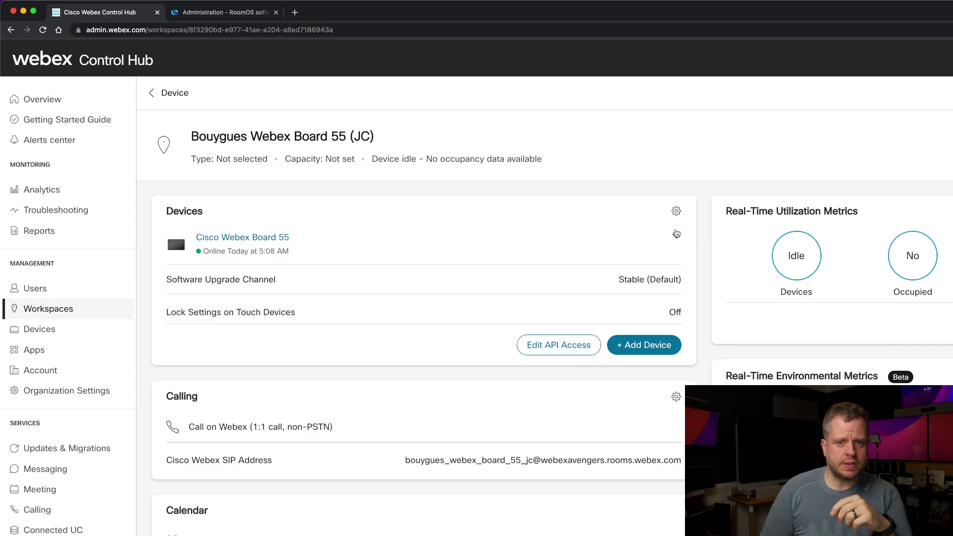
click(676, 211)
click(696, 163)
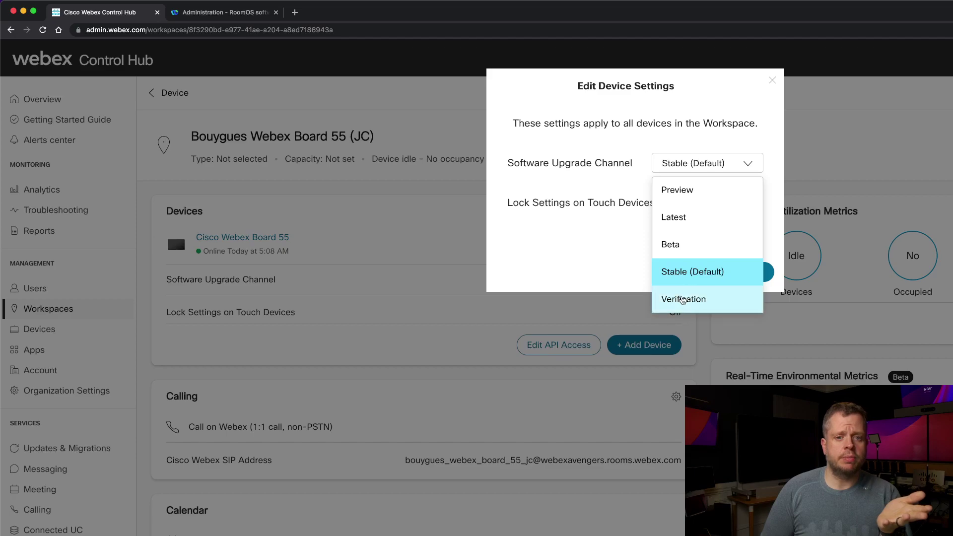
click(682, 299)
click(751, 272)
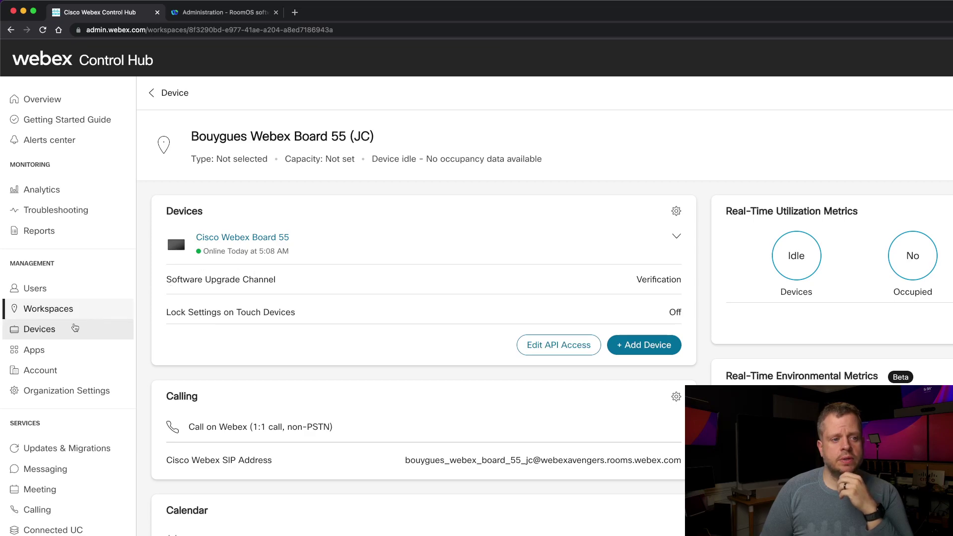
click(74, 327)
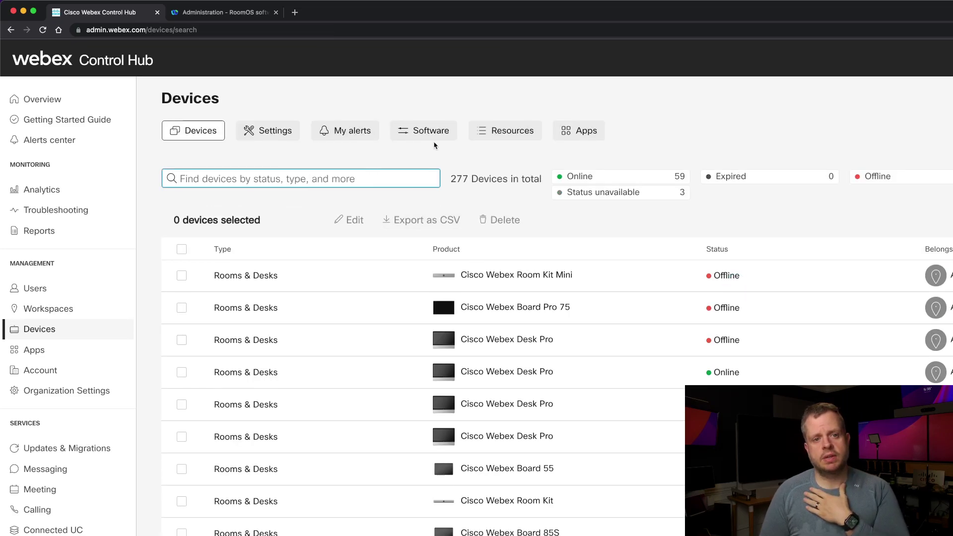
Check the Verification device list for the Board 55, then return to the timeline's top
click(431, 130)
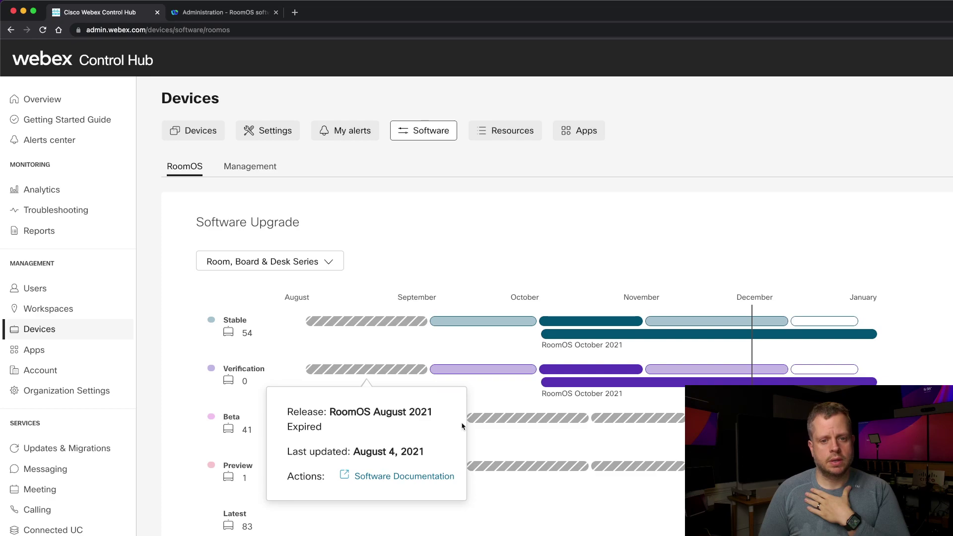
scroll(438, 366, down, 10)
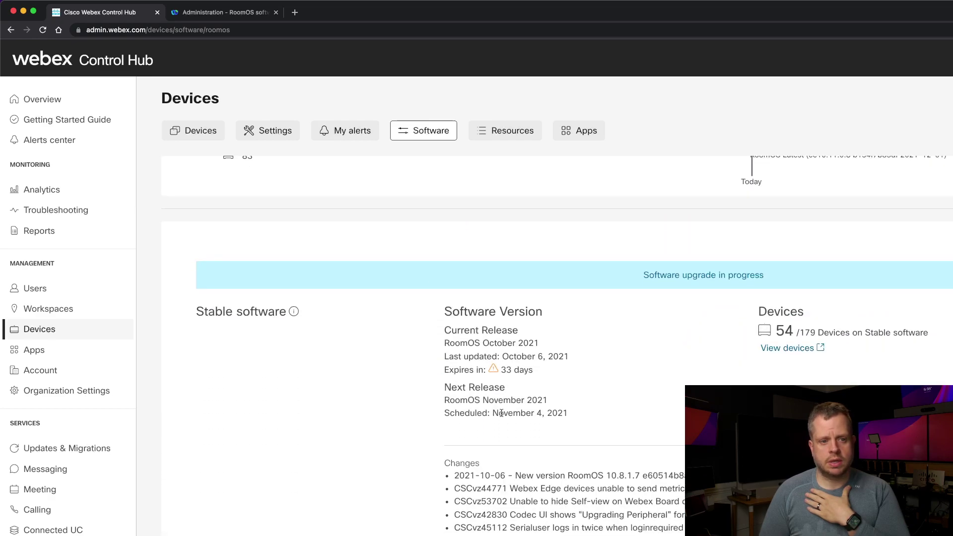
scroll(502, 417, down, 5)
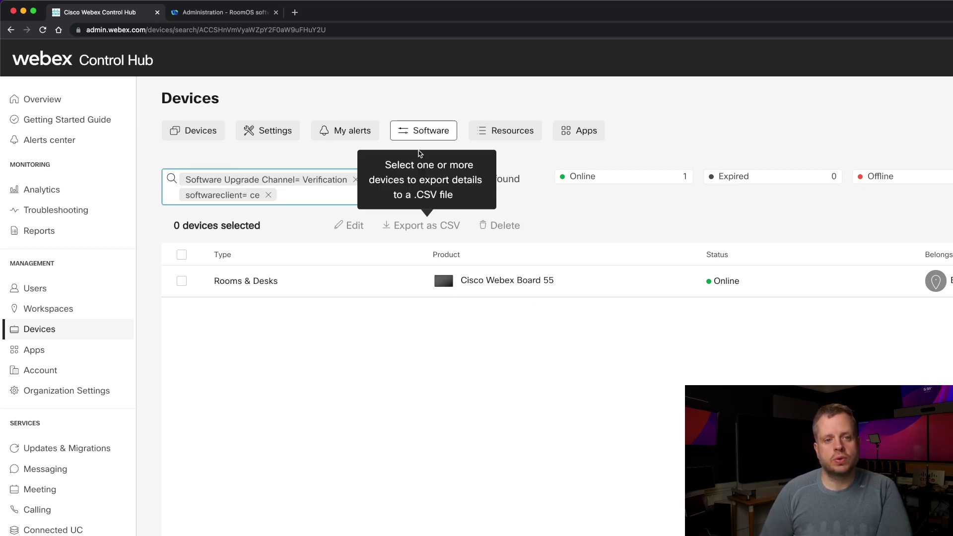
click(421, 130)
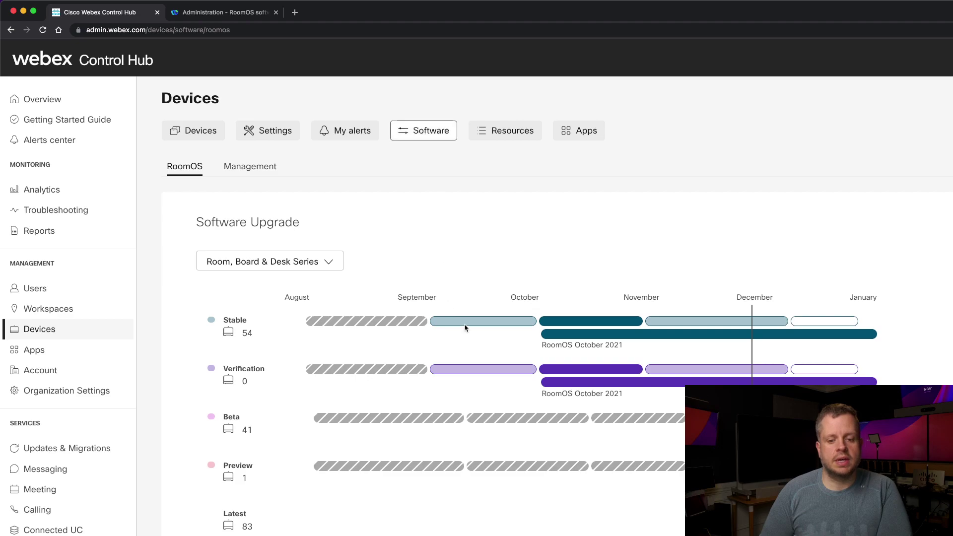
scroll(556, 347, down, 8)
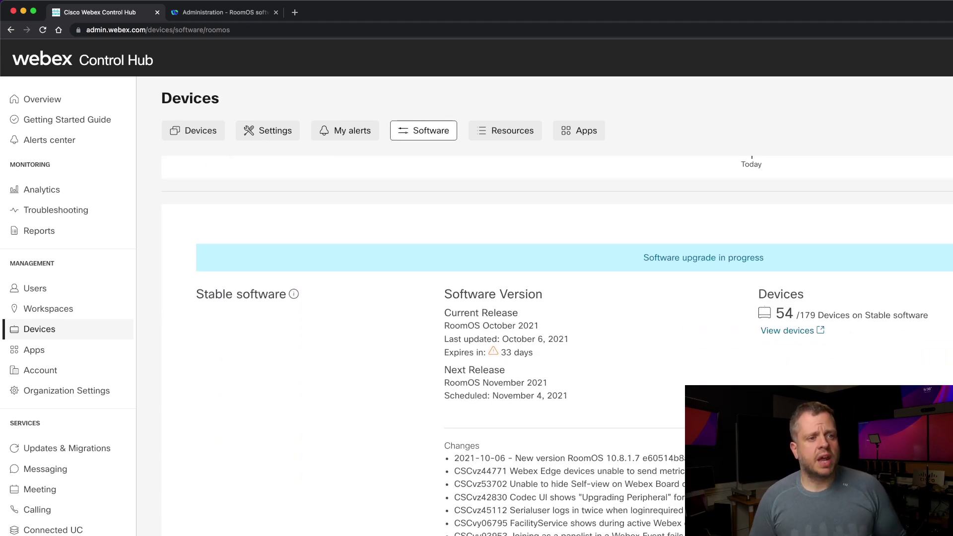
scroll(518, 429, up, 4)
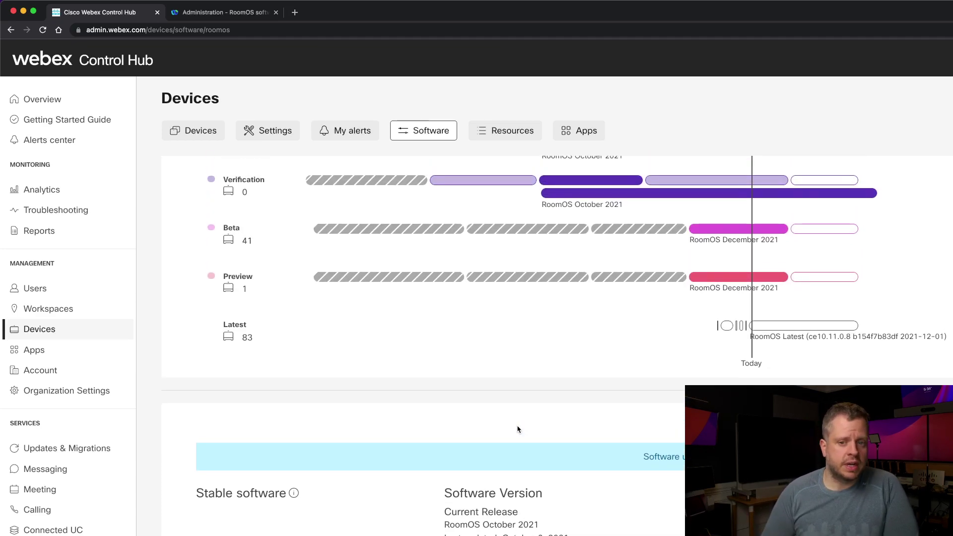
scroll(521, 440, up, 4)
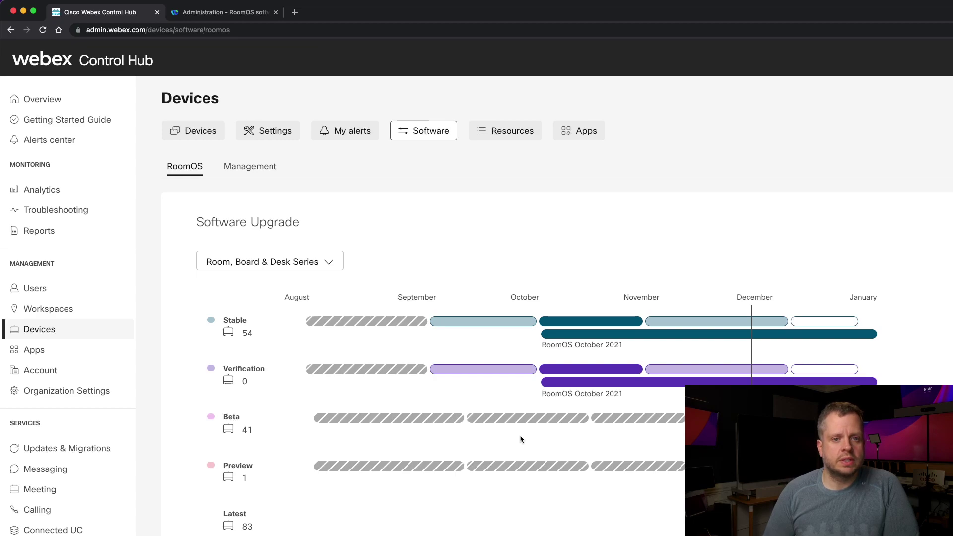